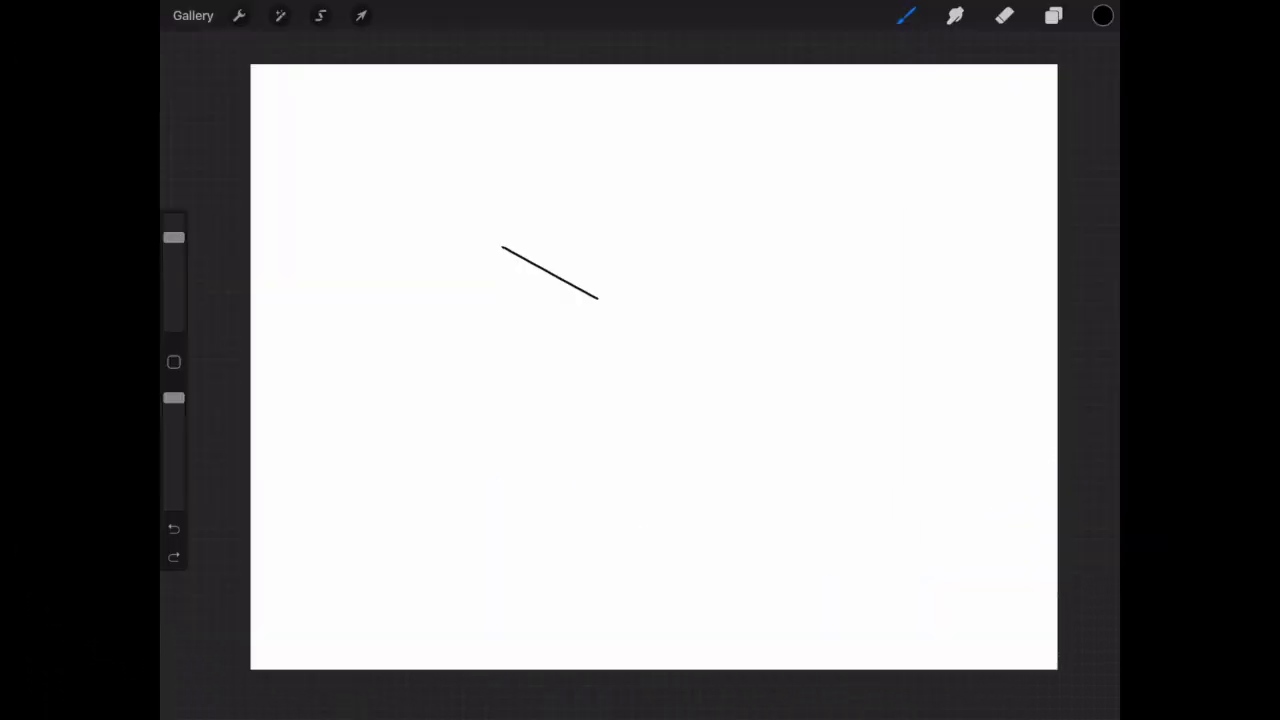
Step: Sketch a thin black outline of a tilted graffiti A with slanted crossbar and blocky feet
mouse_move(500, 247)
mouse_down()
mouse_move(576, 328)
mouse_move(565, 365)
mouse_move(714, 426)
mouse_up()
mouse_move(608, 388)
mouse_down()
mouse_move(646, 462)
mouse_move(628, 545)
mouse_move(586, 538)
mouse_move(540, 505)
mouse_up()
mouse_move(546, 310)
mouse_down()
mouse_move(458, 511)
mouse_move(558, 488)
mouse_up()
mouse_move(694, 343)
mouse_down()
mouse_move(646, 320)
mouse_move(742, 369)
mouse_up()
mouse_move(562, 278)
mouse_down()
mouse_move(603, 211)
mouse_move(574, 156)
mouse_move(610, 132)
mouse_move(762, 171)
mouse_move(752, 280)
mouse_move(822, 465)
mouse_move(846, 493)
mouse_move(690, 546)
mouse_move(713, 427)
mouse_up()
scroll(654, 367, up, 2)
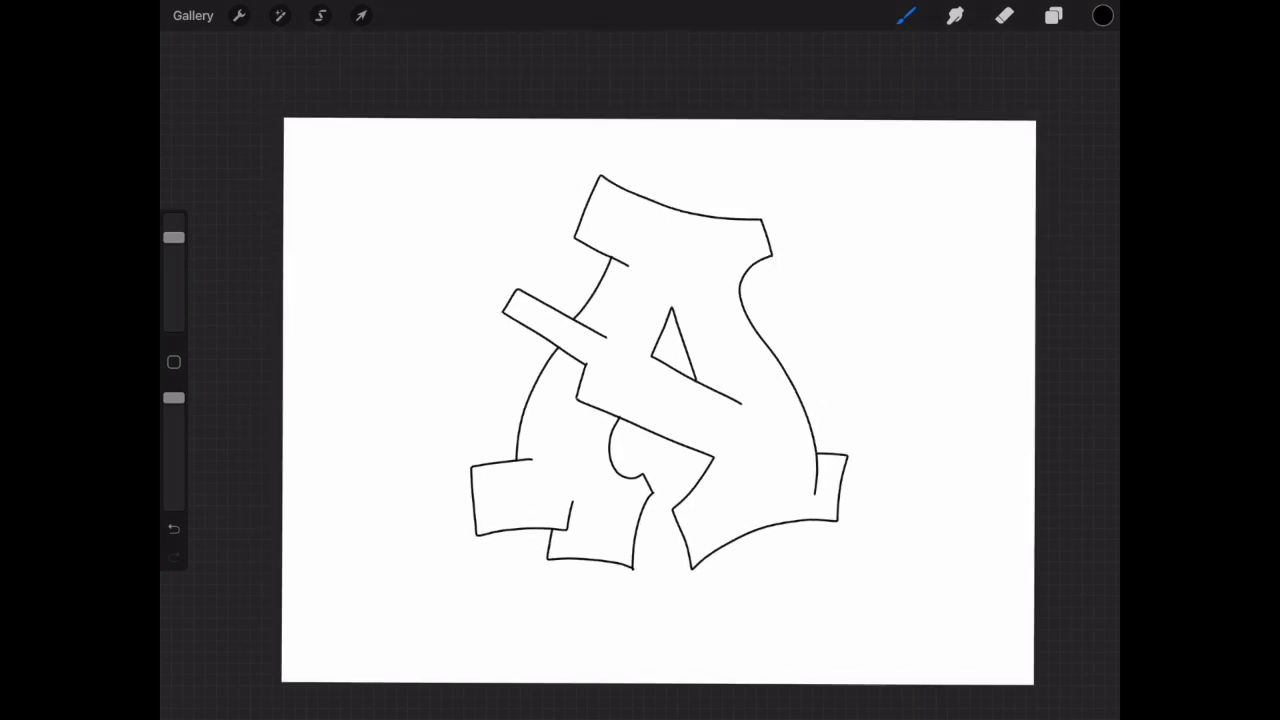
Step: Extrude 3D side edges off the lower-left block and the crossbar's left end
drag(452, 584, 405, 538)
mouse_move(446, 507)
mouse_down()
mouse_move(414, 481)
mouse_move(405, 538)
mouse_move(450, 580)
mouse_up()
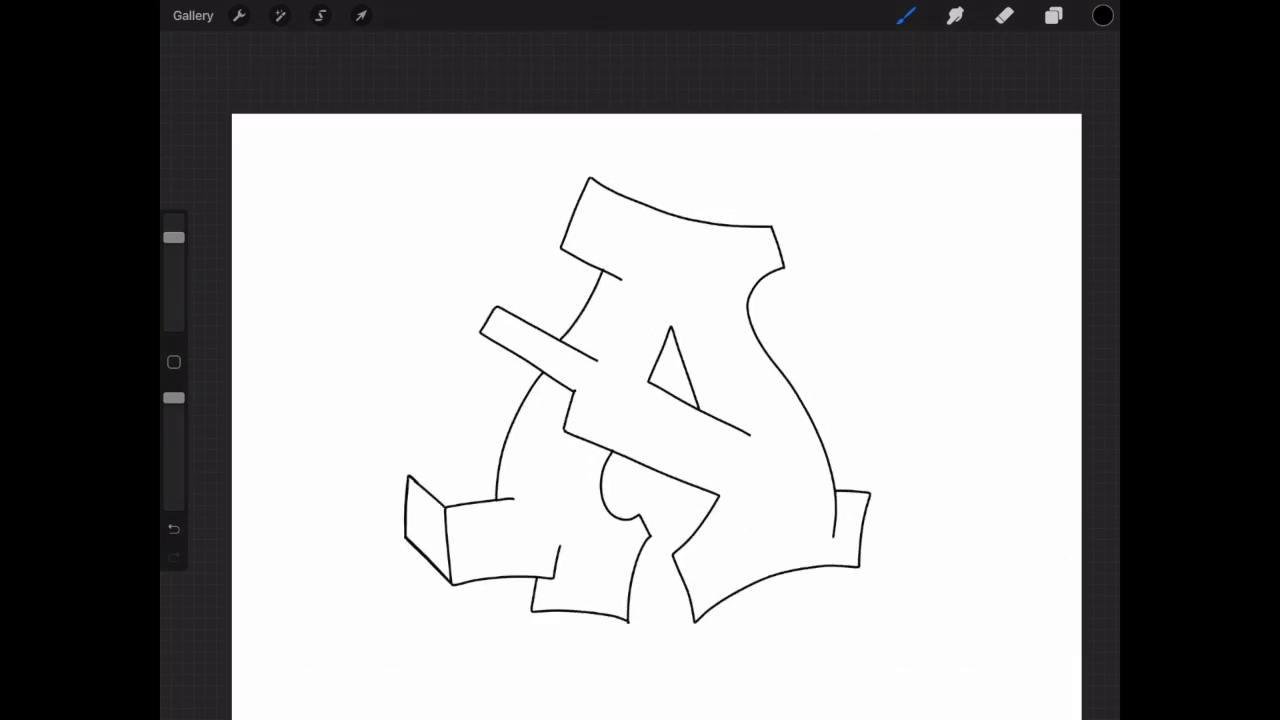
drag(410, 477, 480, 470)
key(ctrl+z)
drag(480, 332, 472, 292)
mouse_move(496, 306)
mouse_down()
mouse_move(493, 283)
mouse_move(555, 310)
mouse_move(582, 262)
mouse_up()
drag(480, 470, 522, 362)
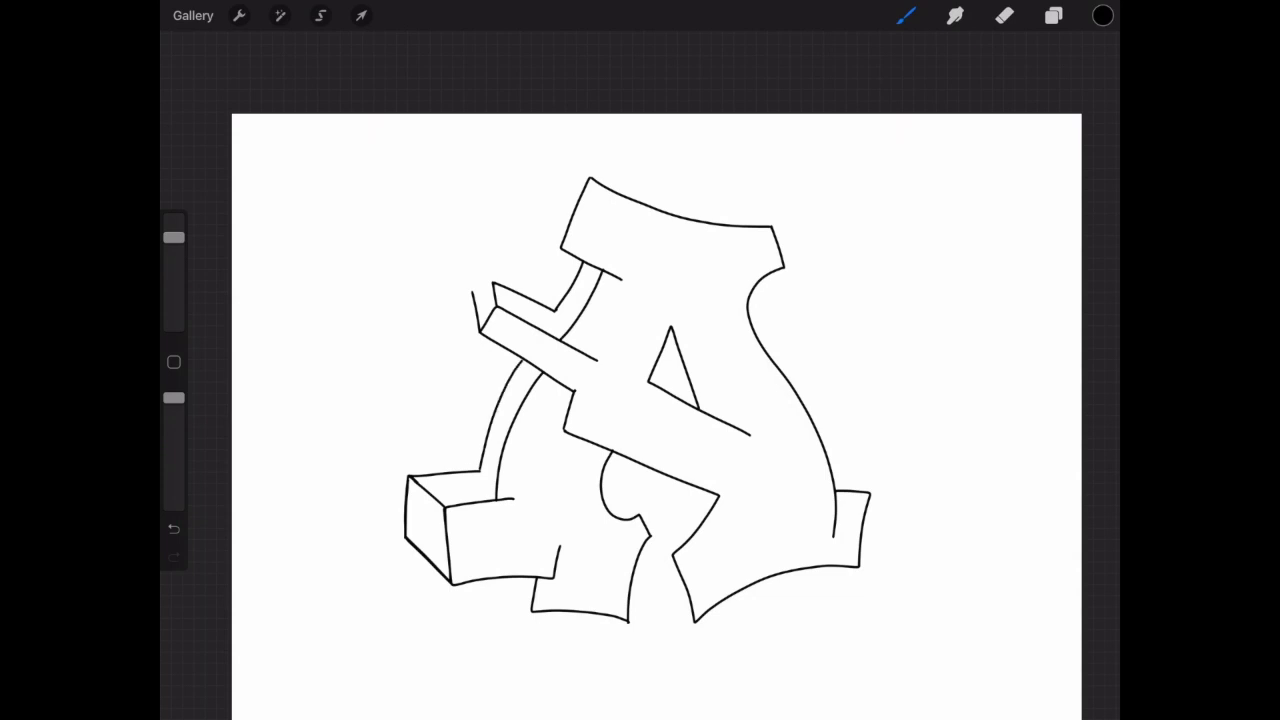
mouse_move(472, 290)
mouse_down()
mouse_move(493, 284)
mouse_move(555, 311)
mouse_up()
Step: Erase a stray line, then add the top's 3D side and a short edge inside the triangle
click(1004, 15)
click(906, 15)
drag(490, 268, 540, 298)
mouse_move(560, 246)
mouse_down()
mouse_move(540, 196)
mouse_move(590, 178)
mouse_move(750, 207)
mouse_move(772, 226)
mouse_up()
drag(668, 334, 684, 390)
key(ctrl+z)
drag(672, 345, 686, 396)
key(ctrl+z)
drag(664, 346, 676, 383)
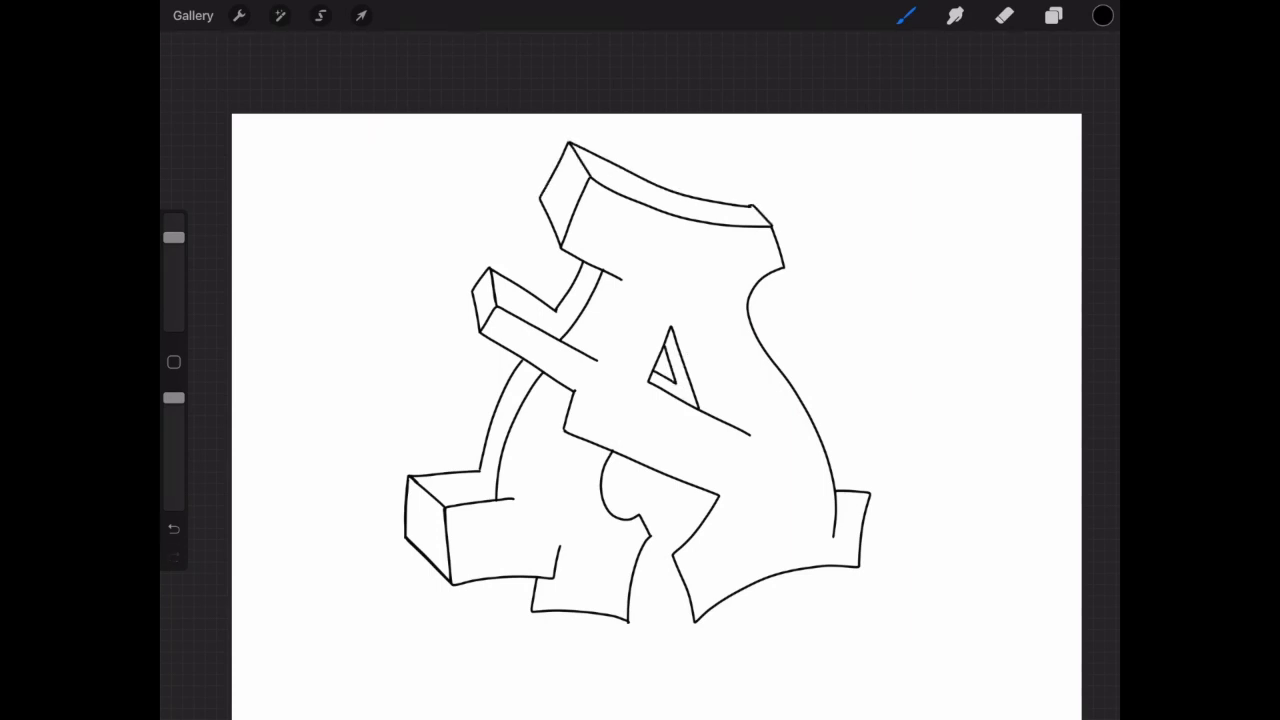
Step: Add extrusion edges under the lower-left block and lower middle, then trial a thicker brush
drag(503, 577, 530, 609)
drag(694, 490, 658, 544)
drag(665, 601, 692, 620)
drag(652, 540, 664, 602)
key(ctrl+z)
drag(656, 541, 664, 601)
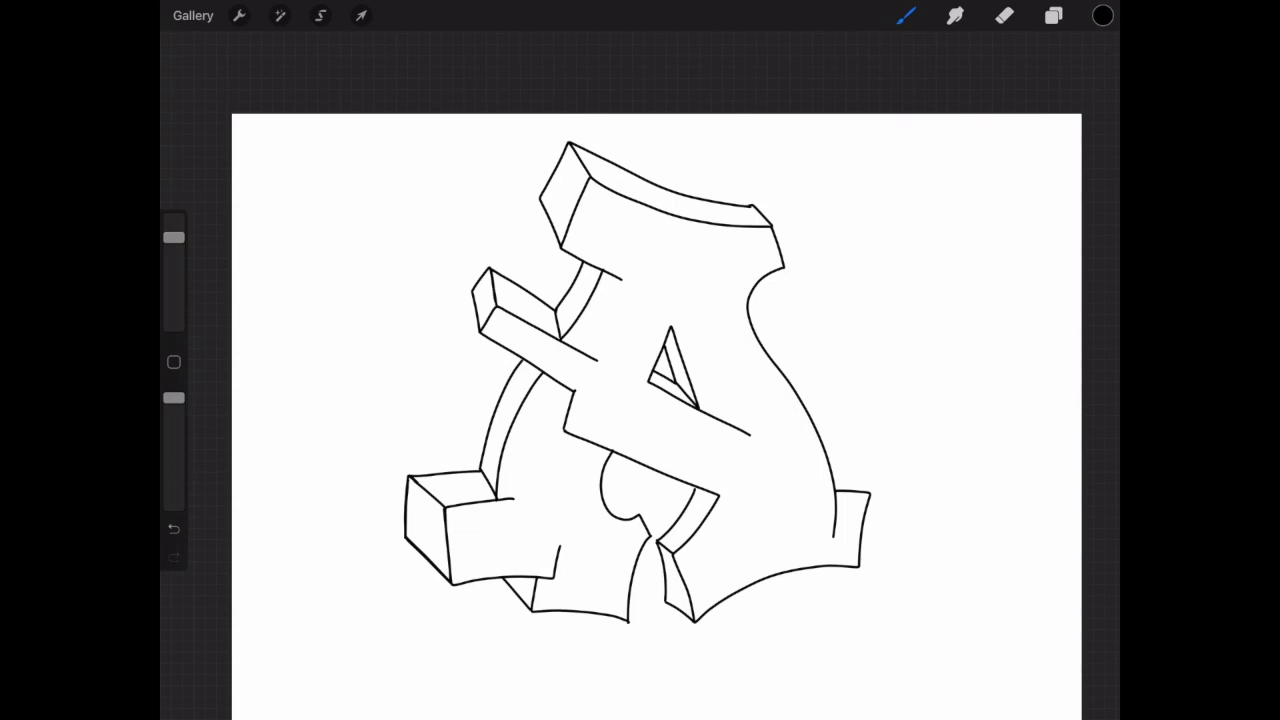
mouse_move(173, 237)
mouse_down()
mouse_move(173, 218)
mouse_move(173, 296)
mouse_up()
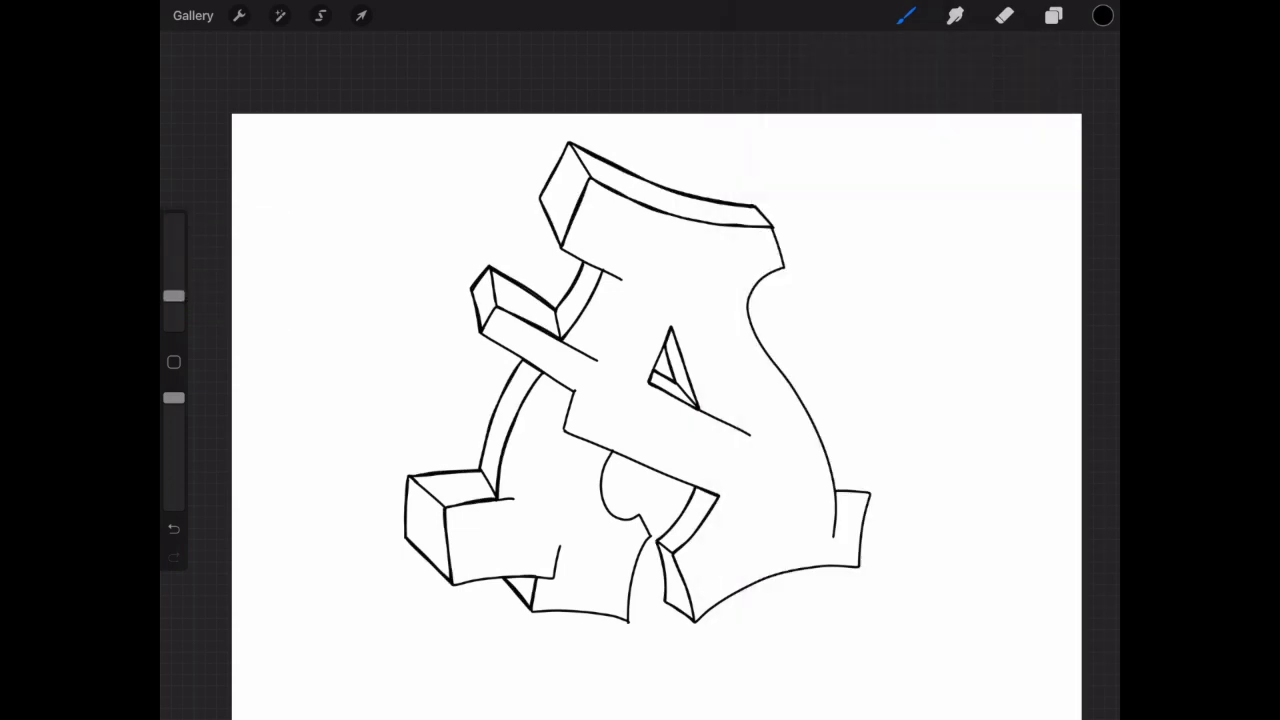
mouse_move(776, 236)
mouse_down()
mouse_move(762, 282)
mouse_move(790, 382)
mouse_up()
key(ctrl+z)
Step: Retrace the right contour, crossbar edge and top edge with a bold black stroke
drag(173, 296, 173, 287)
click(775, 232)
mouse_move(776, 232)
mouse_down()
mouse_move(752, 300)
mouse_move(812, 430)
mouse_move(868, 494)
mouse_move(860, 568)
mouse_move(818, 566)
mouse_move(694, 620)
mouse_move(676, 570)
mouse_move(720, 494)
mouse_move(624, 456)
mouse_up()
key(ctrl+z)
drag(722, 494, 566, 430)
mouse_move(566, 430)
mouse_down()
mouse_move(575, 394)
mouse_move(480, 330)
mouse_up()
mouse_move(480, 330)
mouse_down()
mouse_move(560, 338)
mouse_move(600, 362)
mouse_move(606, 268)
mouse_move(562, 246)
mouse_up()
mouse_move(562, 246)
mouse_down()
mouse_move(592, 180)
mouse_move(774, 226)
mouse_up()
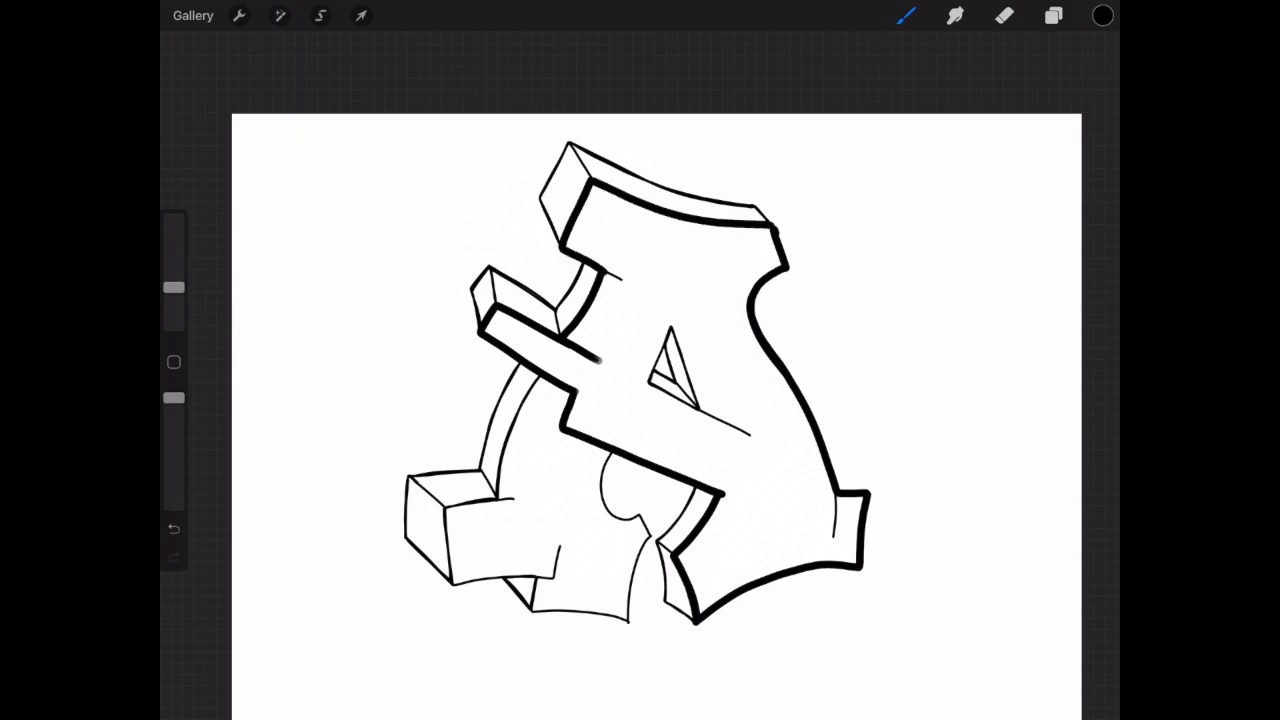
Step: Thicken the outline around the triangle, right foot, inner curve notch and lower-left foot
drag(606, 270, 626, 284)
drag(836, 488, 832, 544)
mouse_move(612, 452)
mouse_down()
mouse_move(630, 516)
mouse_move(656, 542)
mouse_move(590, 616)
mouse_move(558, 578)
mouse_move(564, 540)
mouse_up()
mouse_move(540, 376)
mouse_down()
mouse_move(496, 500)
mouse_move(446, 506)
mouse_up()
mouse_move(446, 506)
mouse_down()
mouse_move(455, 584)
mouse_move(554, 576)
mouse_up()
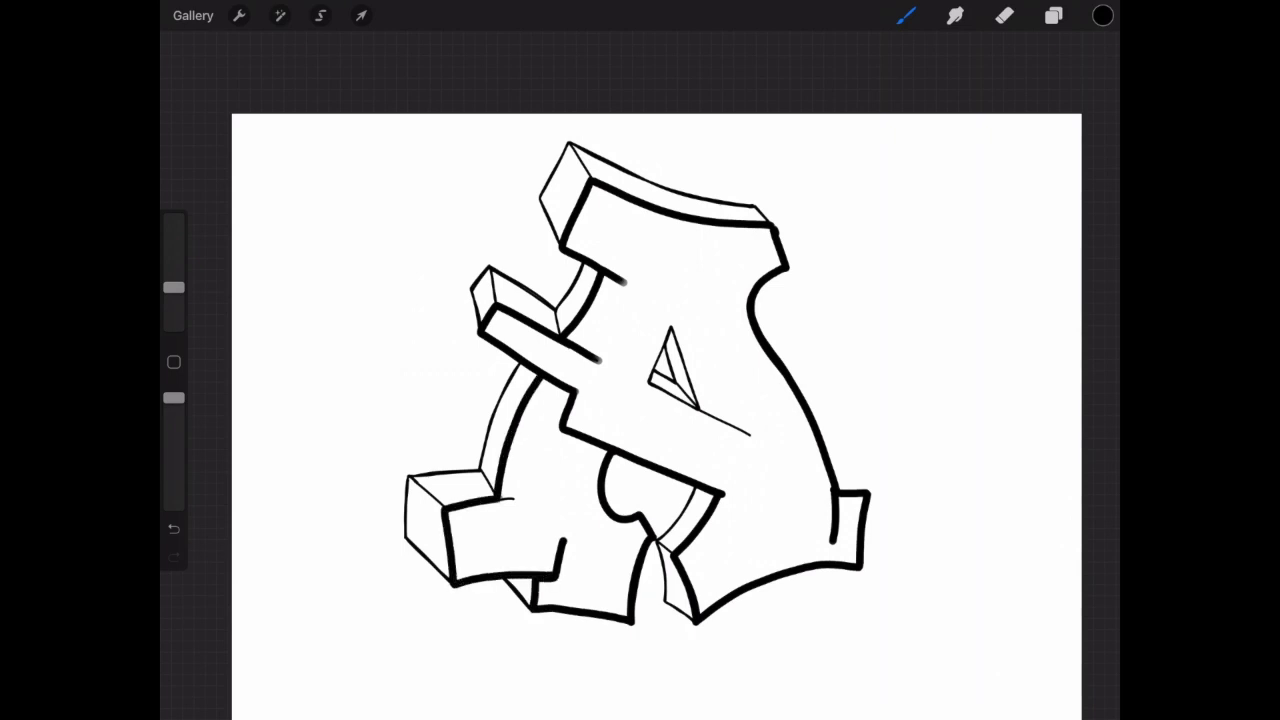
drag(174, 287, 174, 296)
mouse_move(700, 405)
mouse_down()
mouse_move(650, 378)
mouse_move(750, 435)
mouse_up()
click(1054, 15)
Step: Duplicate the layer and fill the letter's front face with solid red
click(1021, 113)
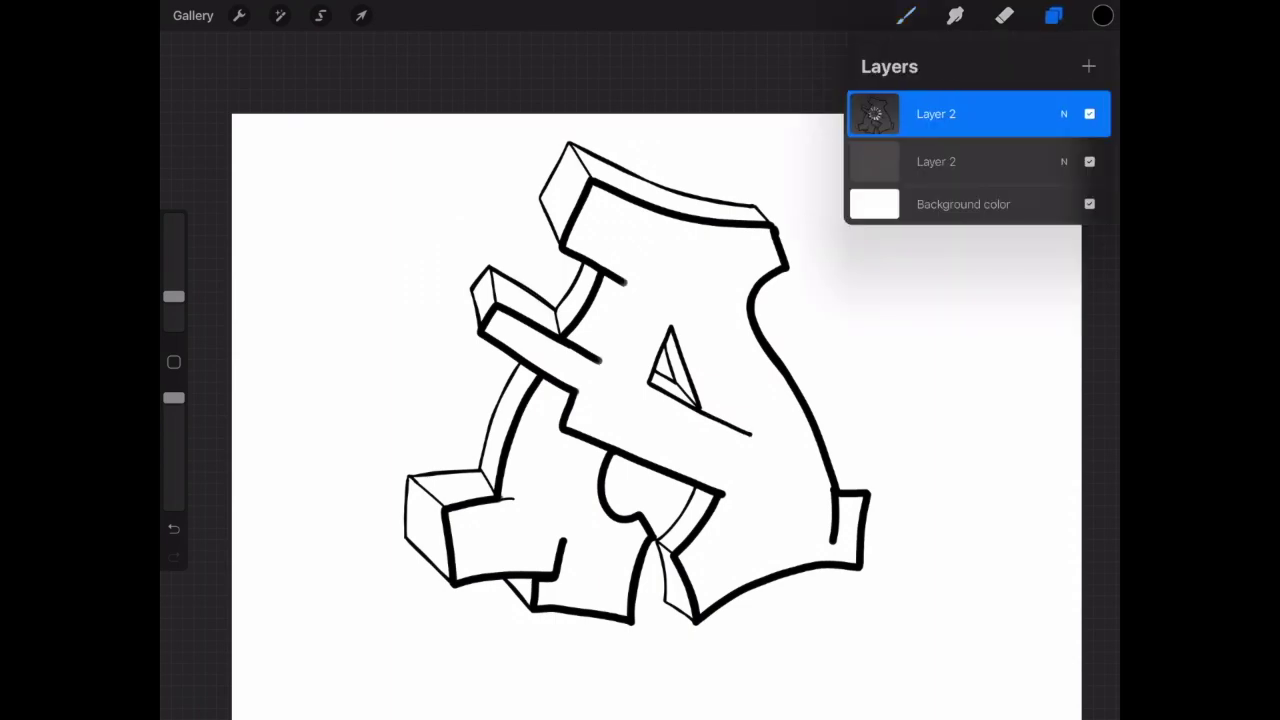
click(1102, 15)
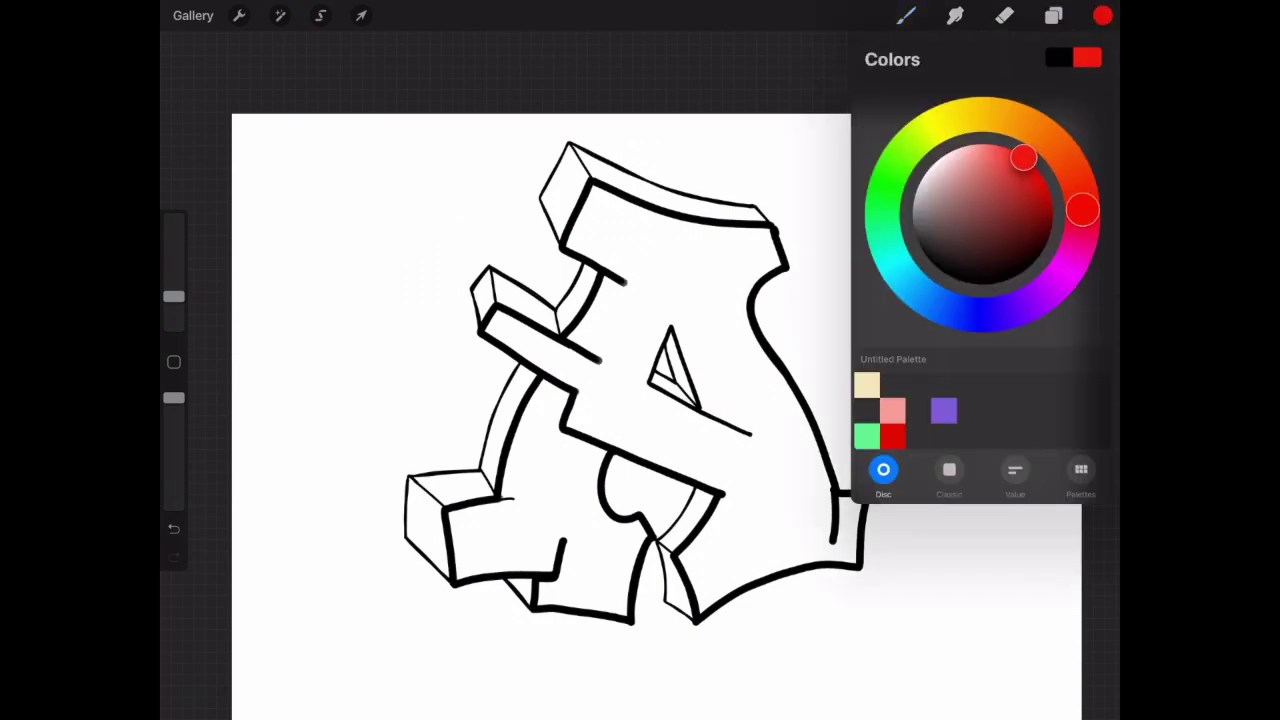
click(727, 270)
drag(727, 270, 727, 272)
drag(1102, 15, 520, 540)
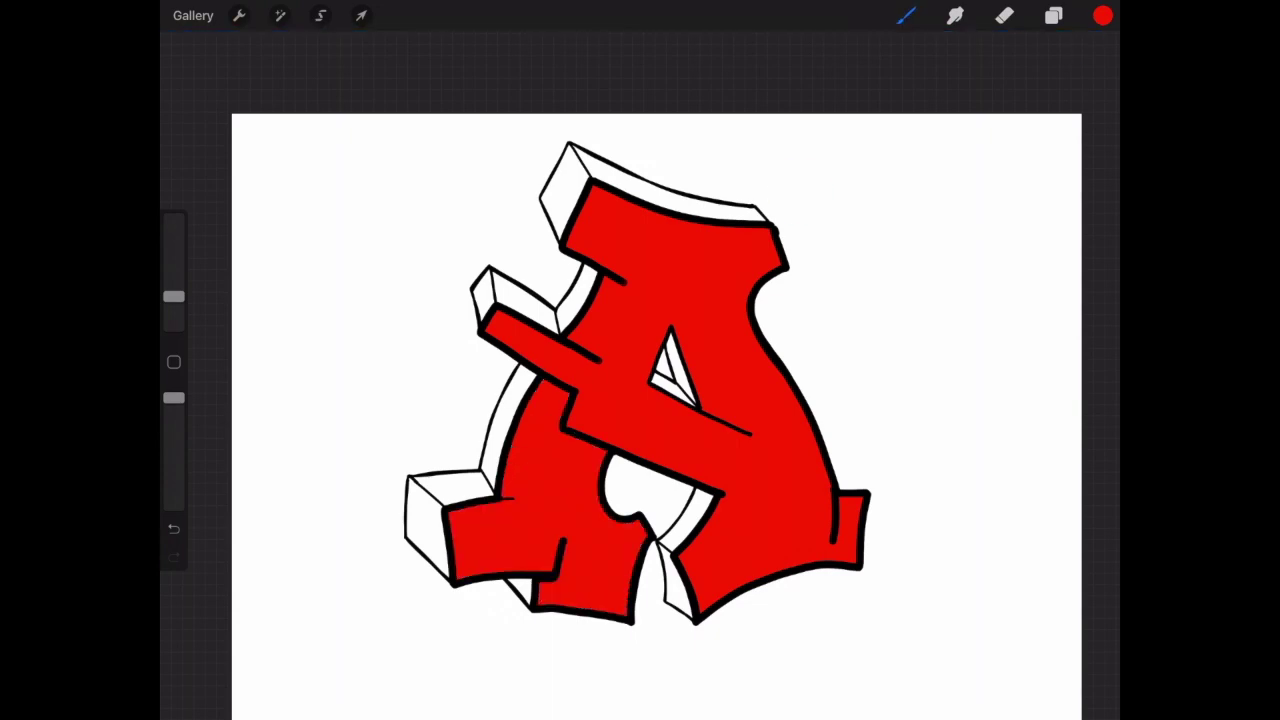
click(1053, 15)
Step: Switch to a small black Inking > Technical Pen brush
click(906, 15)
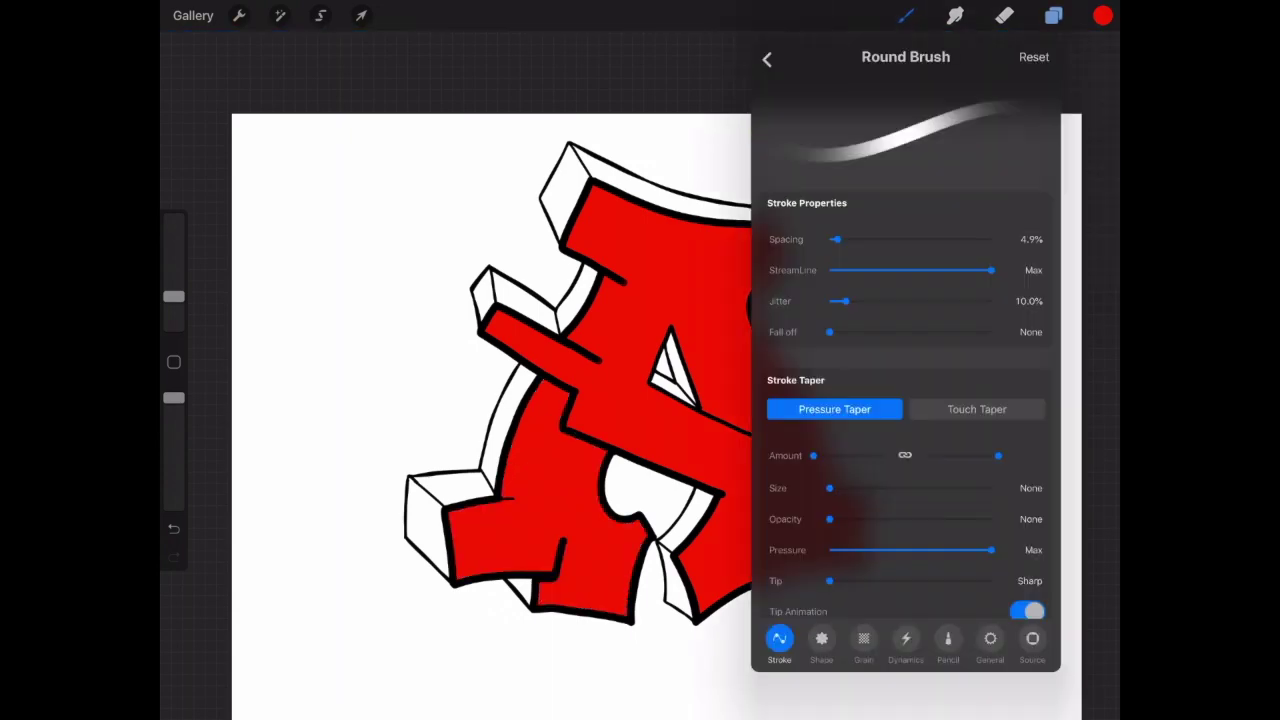
click(806, 132)
click(963, 180)
drag(173, 218, 173, 257)
scroll(603, 176, up, 5)
key(ctrl+z)
click(1102, 15)
click(1087, 57)
click(1102, 15)
drag(173, 257, 173, 270)
Step: Draw clustered bubble circles on the top block's corner end face
mouse_move(427, 240)
mouse_down()
mouse_move(454, 285)
mouse_move(466, 262)
mouse_move(466, 290)
mouse_up()
drag(466, 210, 492, 210)
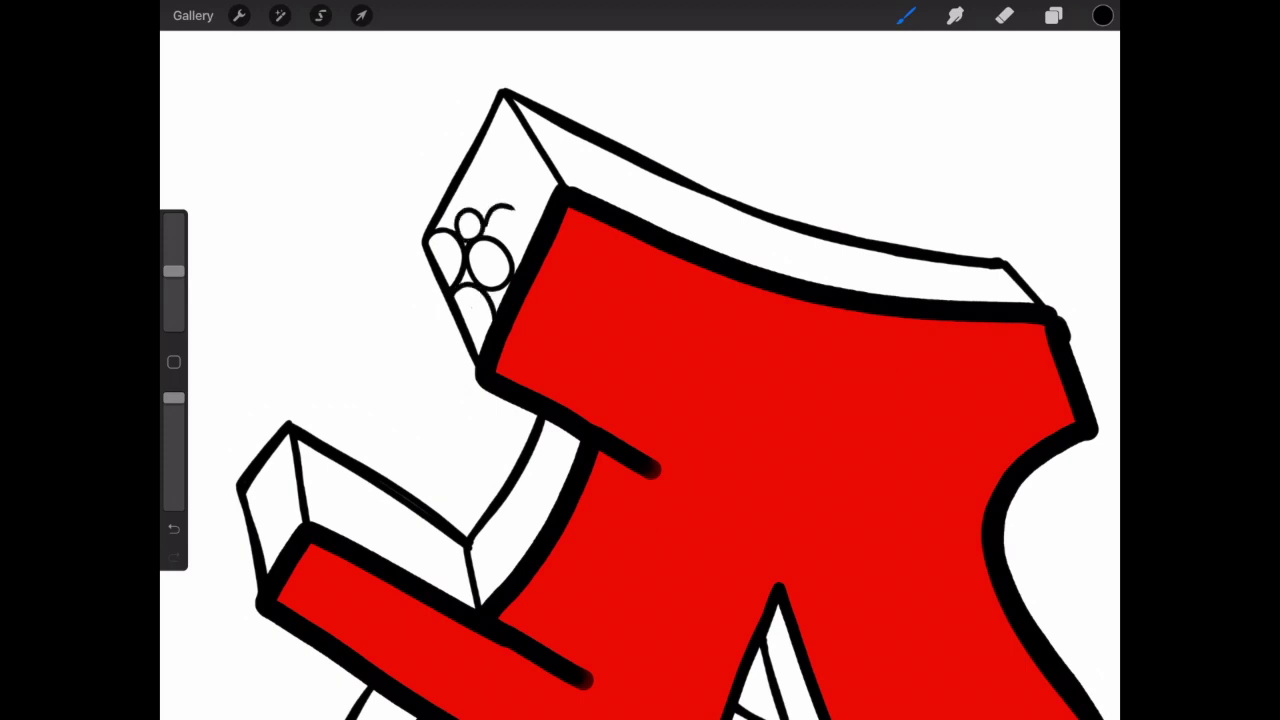
mouse_move(480, 164)
mouse_down()
mouse_move(470, 212)
mouse_move(476, 166)
mouse_move(506, 192)
mouse_up()
mouse_move(528, 126)
mouse_down()
mouse_move(516, 146)
mouse_move(502, 128)
mouse_move(502, 156)
mouse_up()
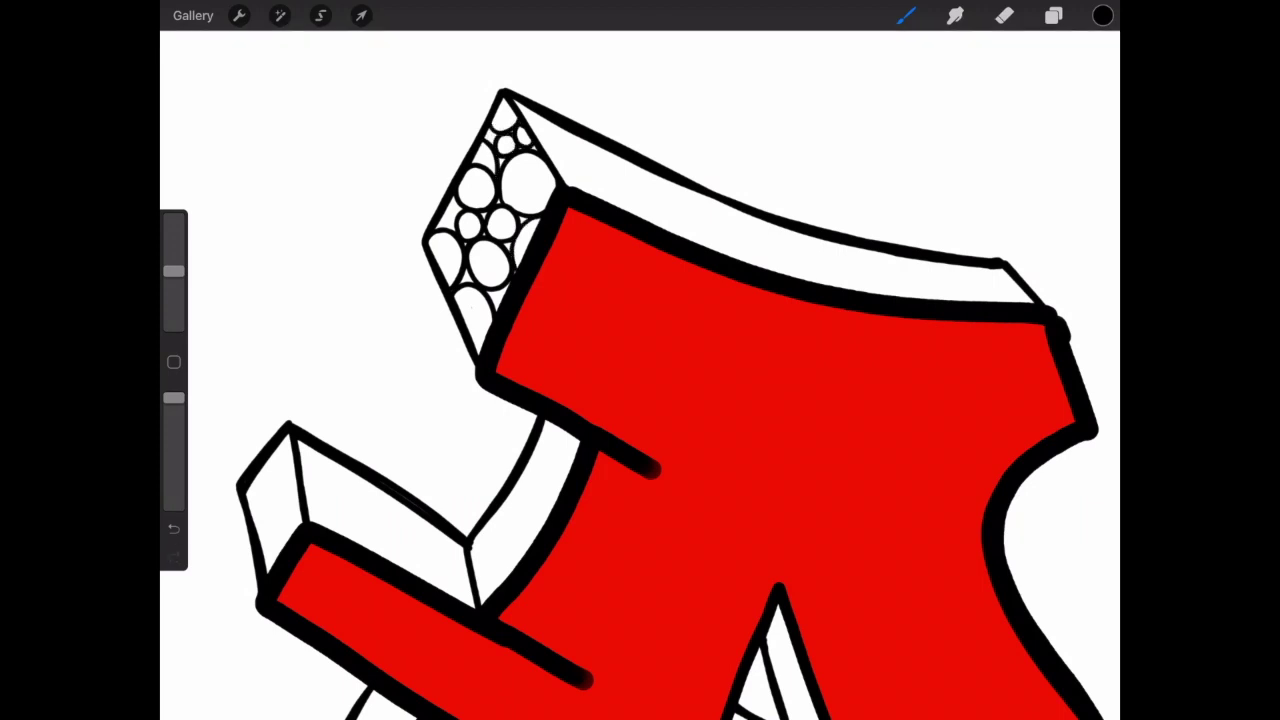
Step: Hatch the first stretch of the top extruded side with diagonal and horizontal lines
drag(533, 112, 562, 180)
mouse_move(550, 122)
mouse_down()
mouse_move(580, 188)
mouse_move(598, 196)
mouse_up()
mouse_move(585, 138)
mouse_down()
mouse_move(615, 205)
mouse_move(635, 214)
mouse_up()
mouse_move(625, 158)
mouse_down()
mouse_move(658, 226)
mouse_move(738, 244)
mouse_up()
drag(654, 210, 738, 234)
mouse_move(648, 196)
mouse_down()
mouse_move(730, 212)
mouse_move(748, 250)
mouse_move(744, 228)
mouse_up()
key(ctrl+z)
key(ctrl+z)
mouse_move(646, 190)
mouse_down()
mouse_move(740, 220)
mouse_move(736, 208)
mouse_up()
mouse_move(640, 186)
mouse_down()
mouse_move(738, 216)
mouse_move(756, 266)
mouse_up()
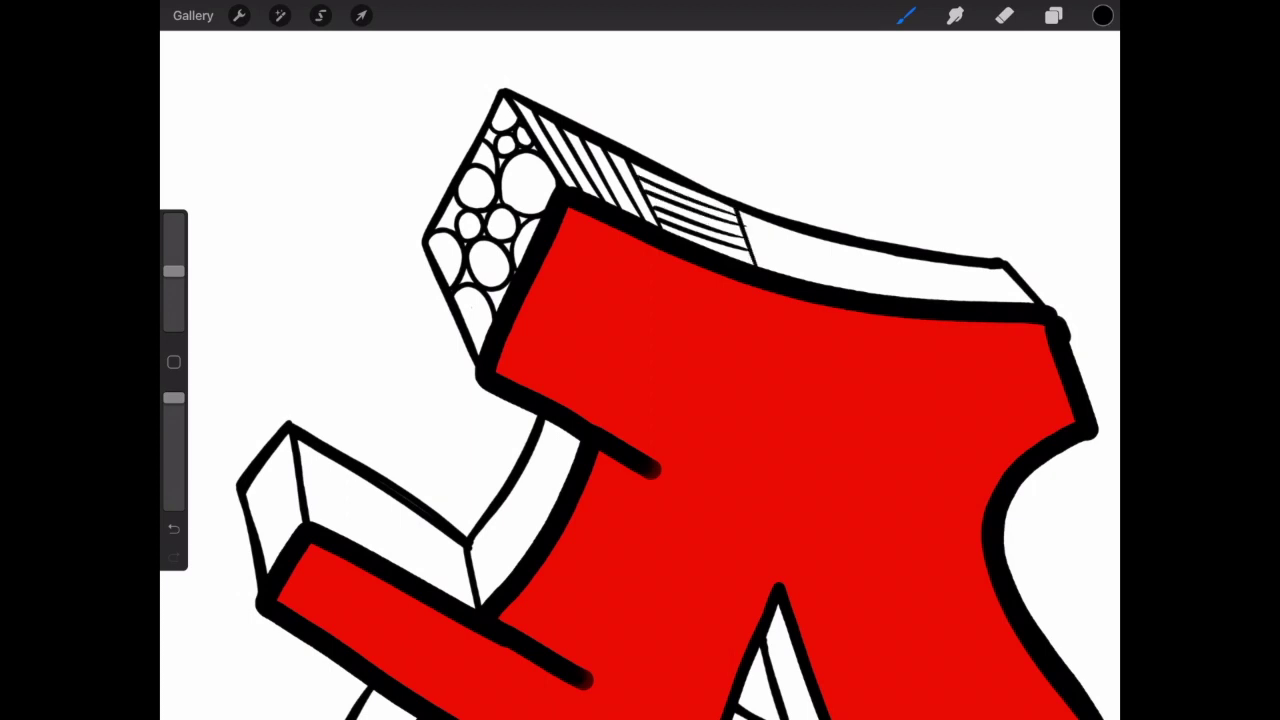
Step: Continue the alternating hatch blocks to the far end of the top side
drag(750, 218, 768, 268)
drag(762, 220, 796, 276)
mouse_move(790, 230)
mouse_down()
mouse_move(810, 280)
mouse_move(900, 283)
mouse_up()
drag(820, 268, 900, 274)
mouse_move(818, 260)
mouse_down()
mouse_move(900, 266)
mouse_move(878, 256)
mouse_up()
mouse_move(816, 254)
mouse_down()
mouse_move(900, 260)
mouse_move(906, 296)
mouse_move(928, 300)
mouse_up()
mouse_move(932, 260)
mouse_down()
mouse_move(944, 302)
mouse_move(1024, 296)
mouse_up()
mouse_move(964, 284)
mouse_down()
mouse_move(1018, 290)
mouse_move(1008, 274)
mouse_up()
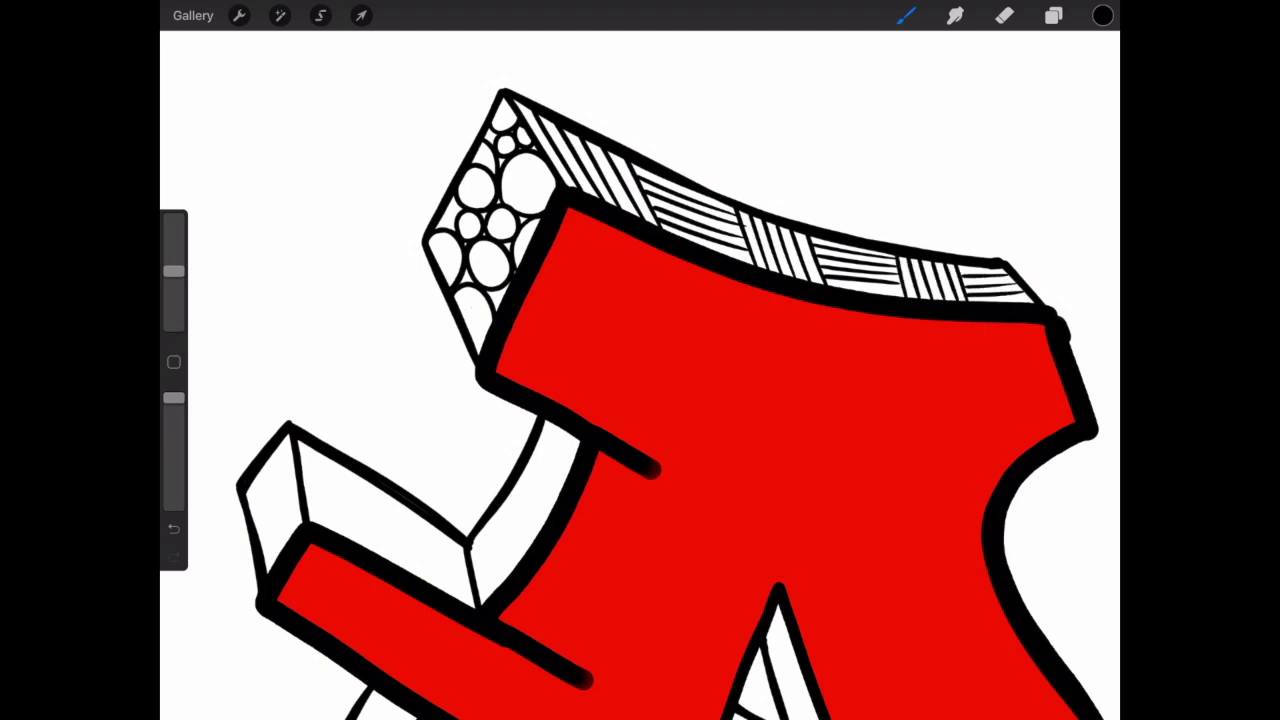
drag(742, 212, 754, 262)
scroll(640, 400, down, 3)
Step: Fill the inner side face near the crossbar with wavy lines
scroll(640, 400, up, 3)
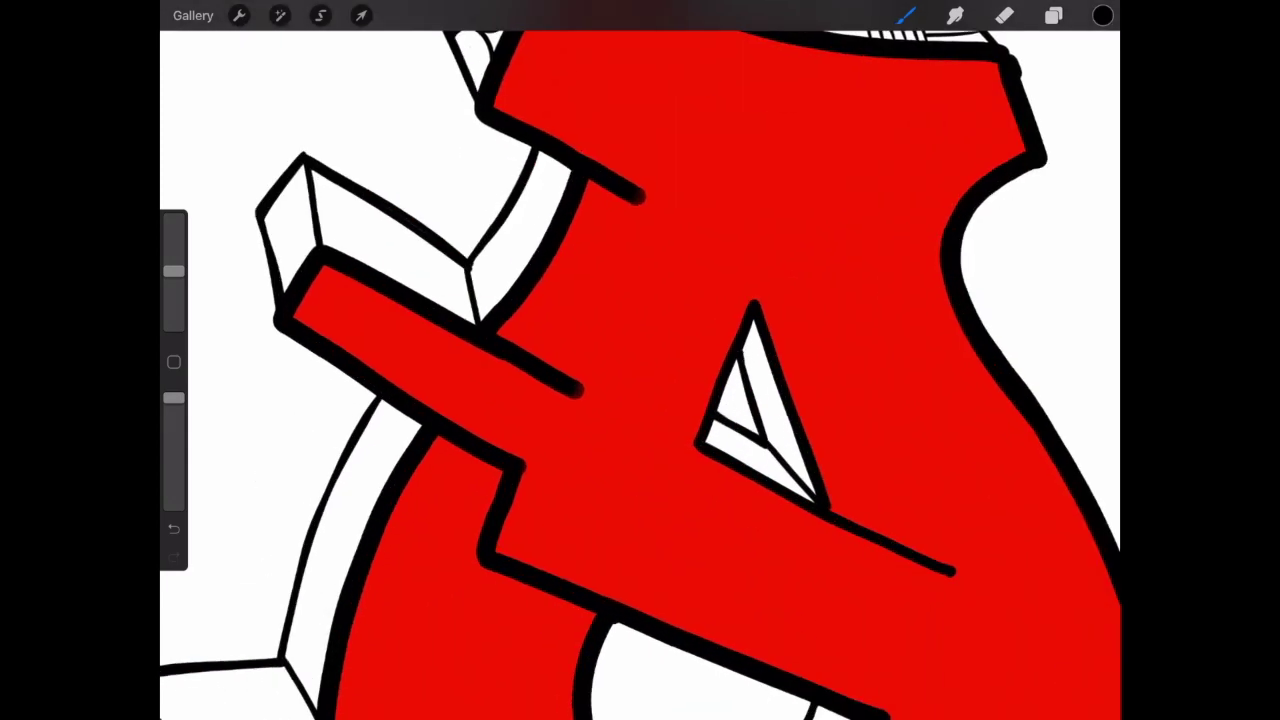
mouse_move(568, 170)
mouse_down()
mouse_move(480, 298)
mouse_move(492, 272)
mouse_move(530, 246)
mouse_move(482, 312)
mouse_up()
drag(526, 194, 482, 262)
drag(553, 156, 521, 199)
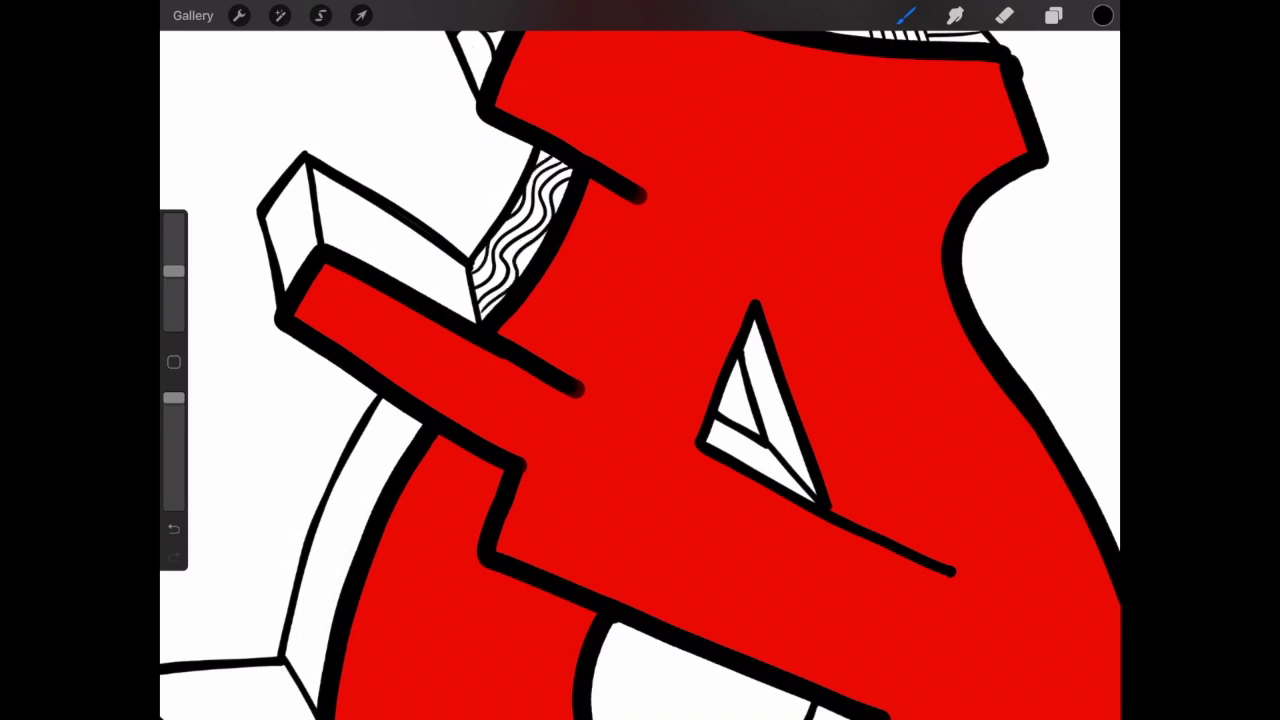
scroll(640, 360, down, 3)
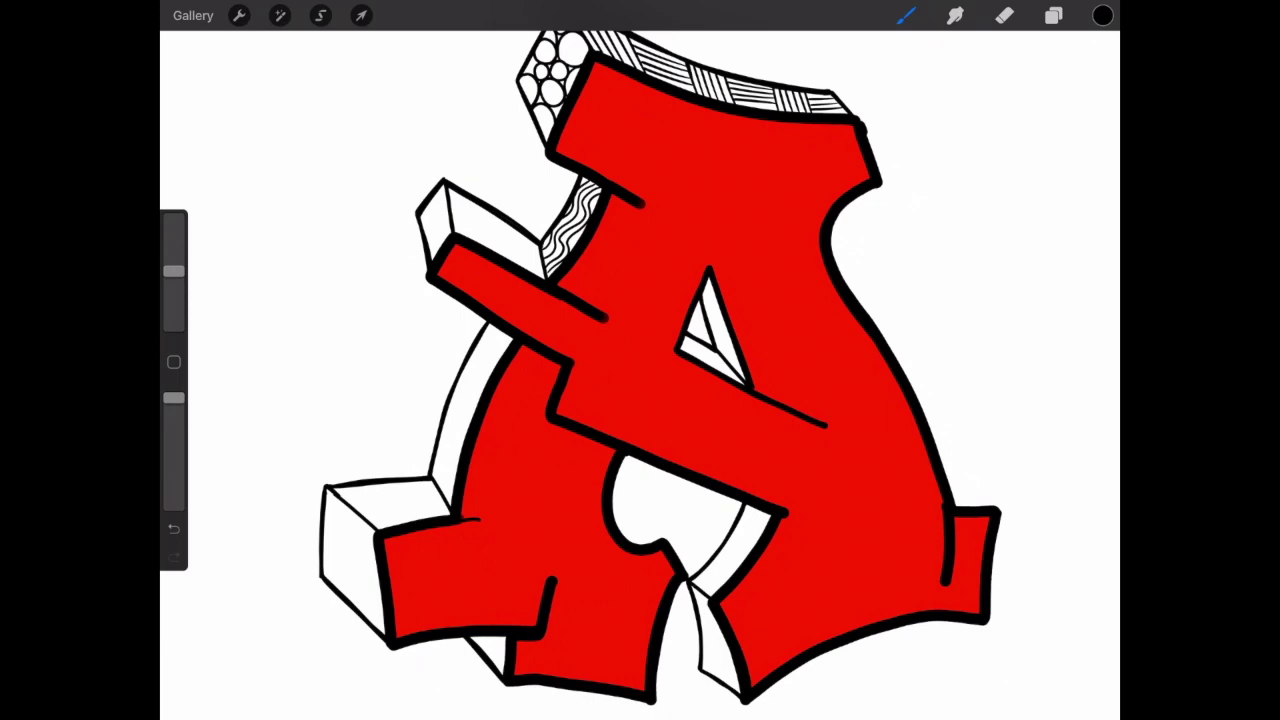
scroll(560, 600, up, 3)
scroll(560, 600, up, 3)
Step: Hatch the side of the lower-left foot with vertical strokes
drag(470, 575, 470, 654)
mouse_move(456, 575)
mouse_down()
mouse_move(456, 638)
mouse_move(444, 626)
mouse_up()
mouse_move(434, 575)
mouse_down()
mouse_move(434, 612)
mouse_move(425, 604)
mouse_up()
drag(415, 574, 415, 592)
drag(405, 574, 405, 582)
scroll(640, 360, down, 2)
scroll(640, 360, down, 3)
scroll(640, 360, up, 5)
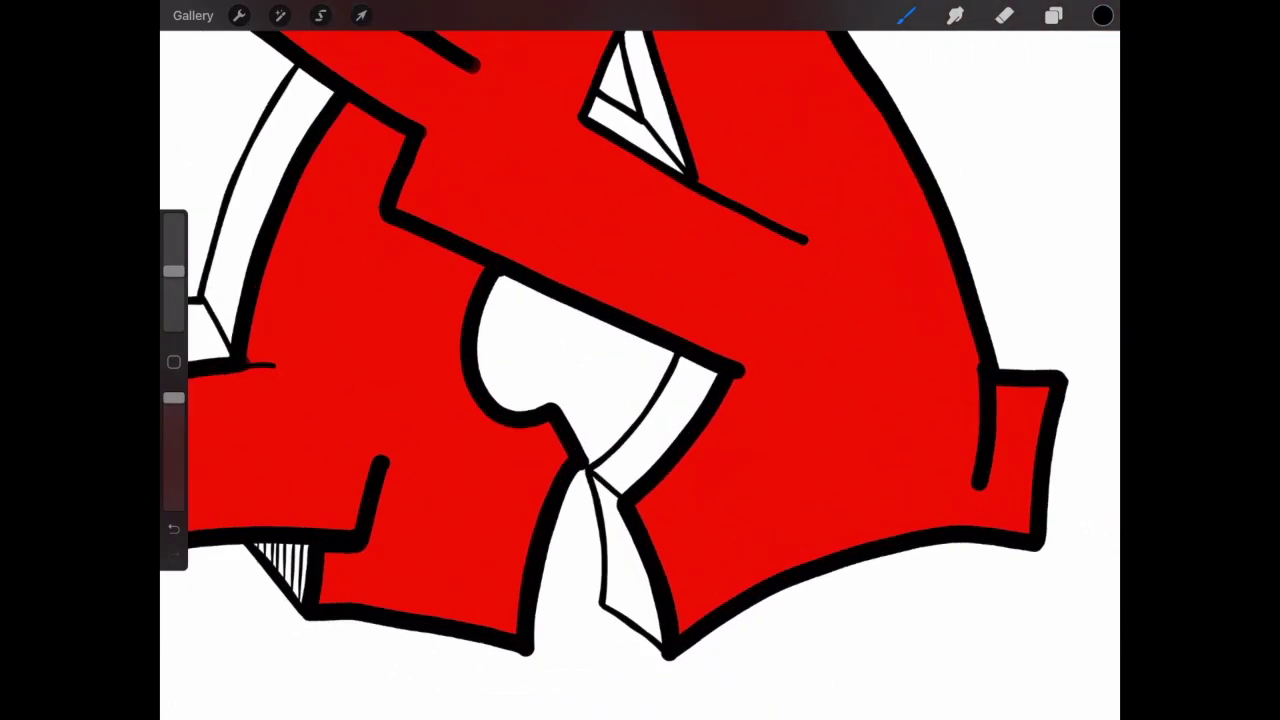
scroll(740, 480, up, 2)
Step: Draw small bubble circles up the side strip beneath the crossbar
mouse_move(618, 468)
mouse_down()
mouse_move(630, 426)
mouse_move(604, 451)
mouse_up()
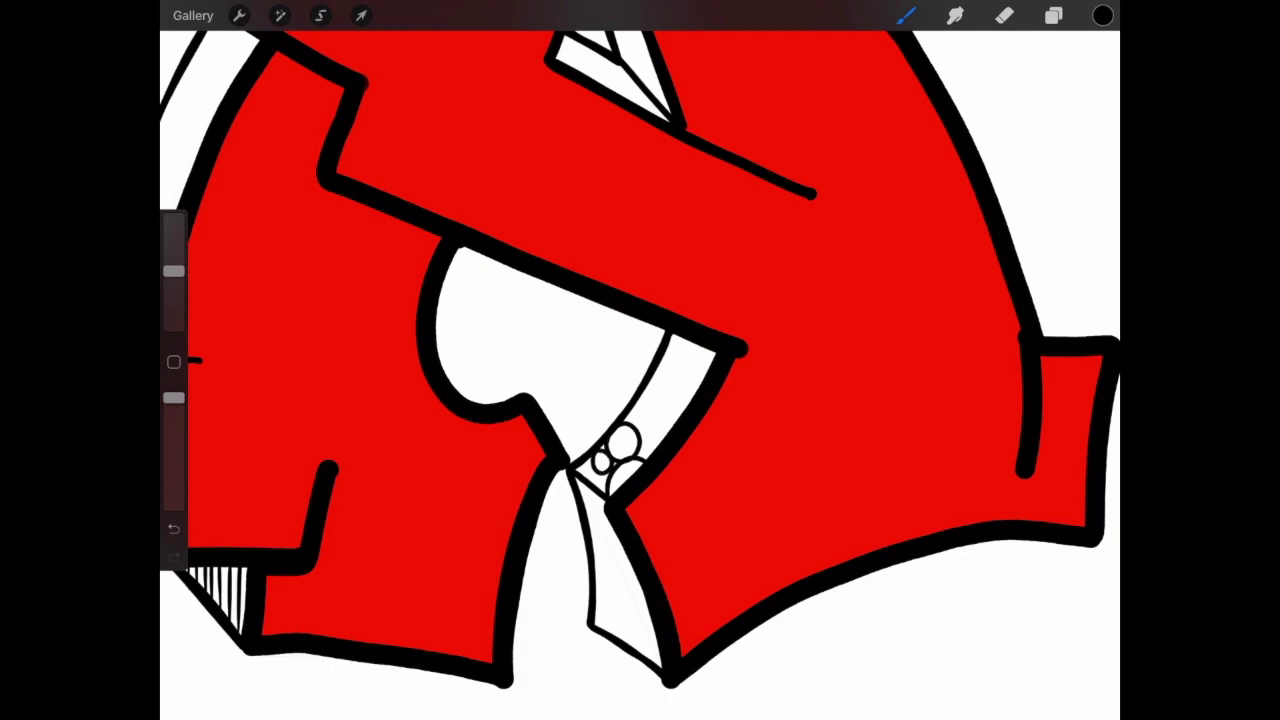
drag(662, 410, 663, 411)
mouse_move(628, 412)
mouse_down()
mouse_move(676, 399)
mouse_move(668, 359)
mouse_up()
drag(654, 386, 655, 387)
drag(686, 338, 687, 339)
drag(700, 351, 701, 352)
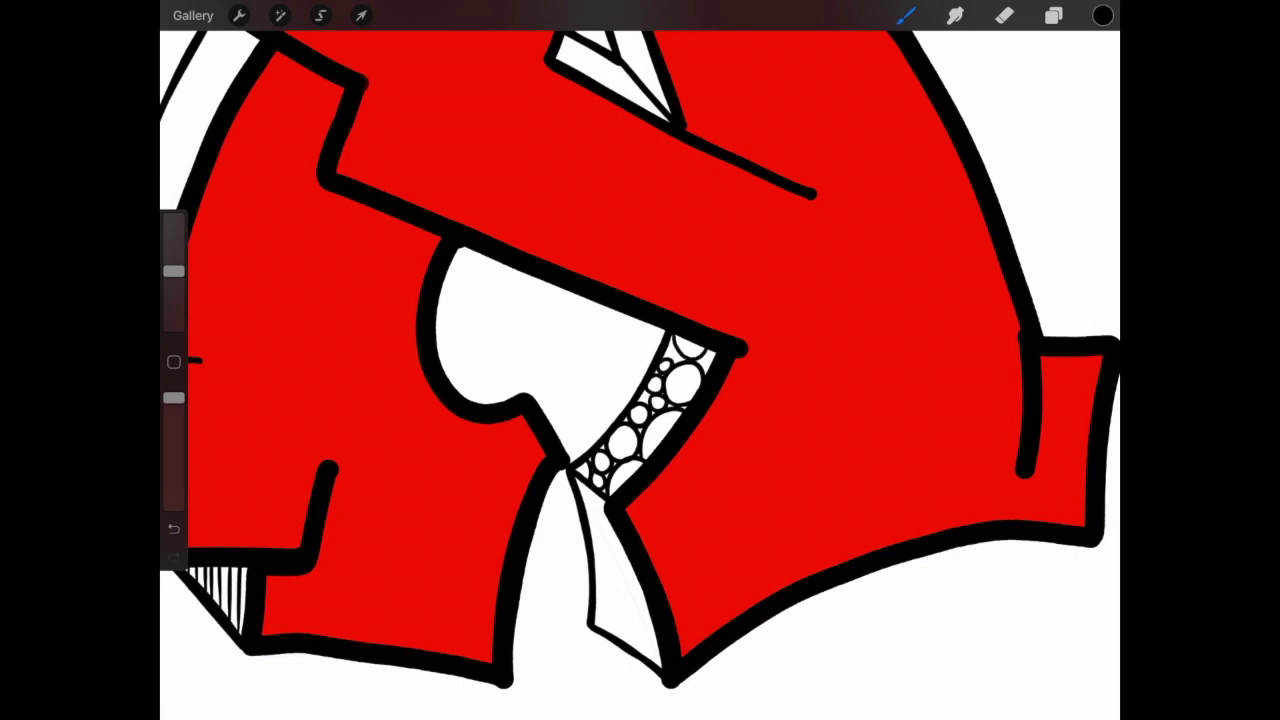
key(ctrl+z)
Step: Hatch below the bubble strip with vertical and horizontal lines, toggling a layer's visibility
drag(577, 484, 590, 494)
mouse_move(584, 492)
mouse_down()
mouse_move(624, 552)
mouse_move(604, 602)
mouse_up()
click(1053, 15)
click(1090, 210)
click(1053, 15)
drag(608, 546, 612, 598)
drag(618, 550, 632, 608)
drag(598, 610, 652, 632)
mouse_move(598, 632)
mouse_down()
mouse_move(656, 644)
mouse_move(660, 658)
mouse_up()
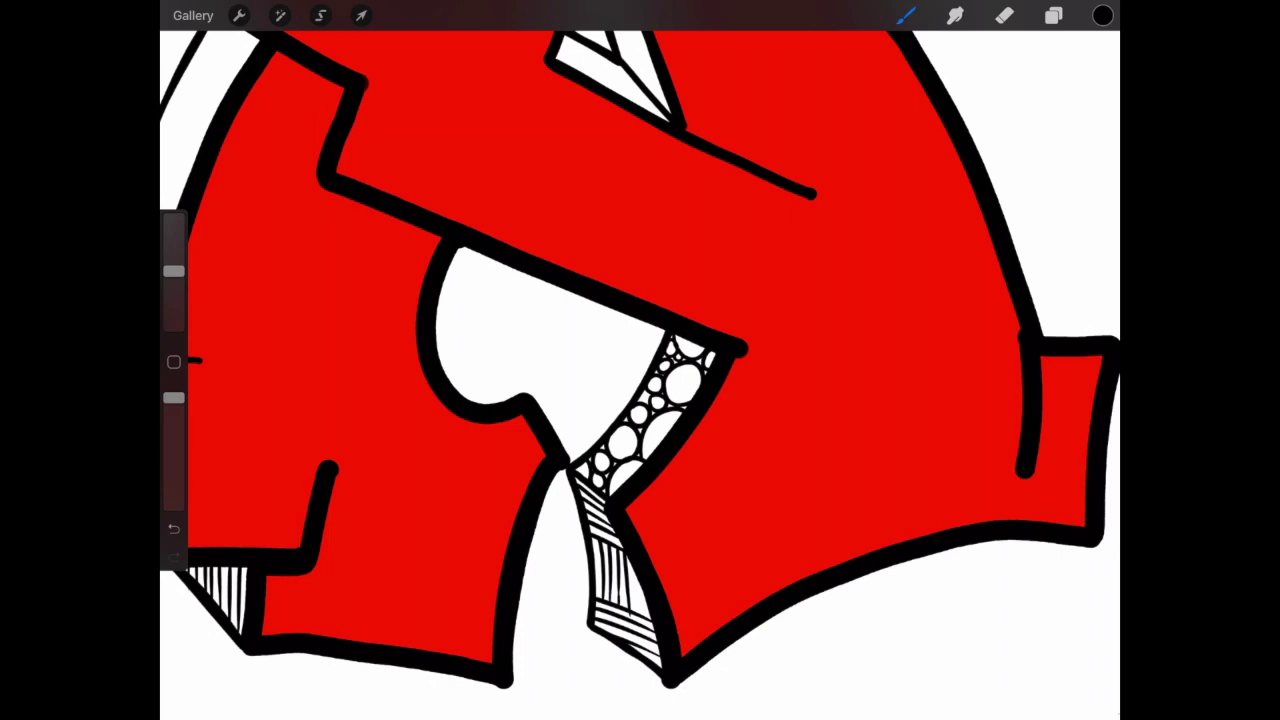
scroll(640, 360, down, 5)
scroll(698, 301, up, 5)
Step: Pattern the triangle with thin wavy lines below and diagonal hatching down its right strip
mouse_move(580, 312)
mouse_down()
mouse_move(670, 360)
mouse_move(664, 350)
mouse_up()
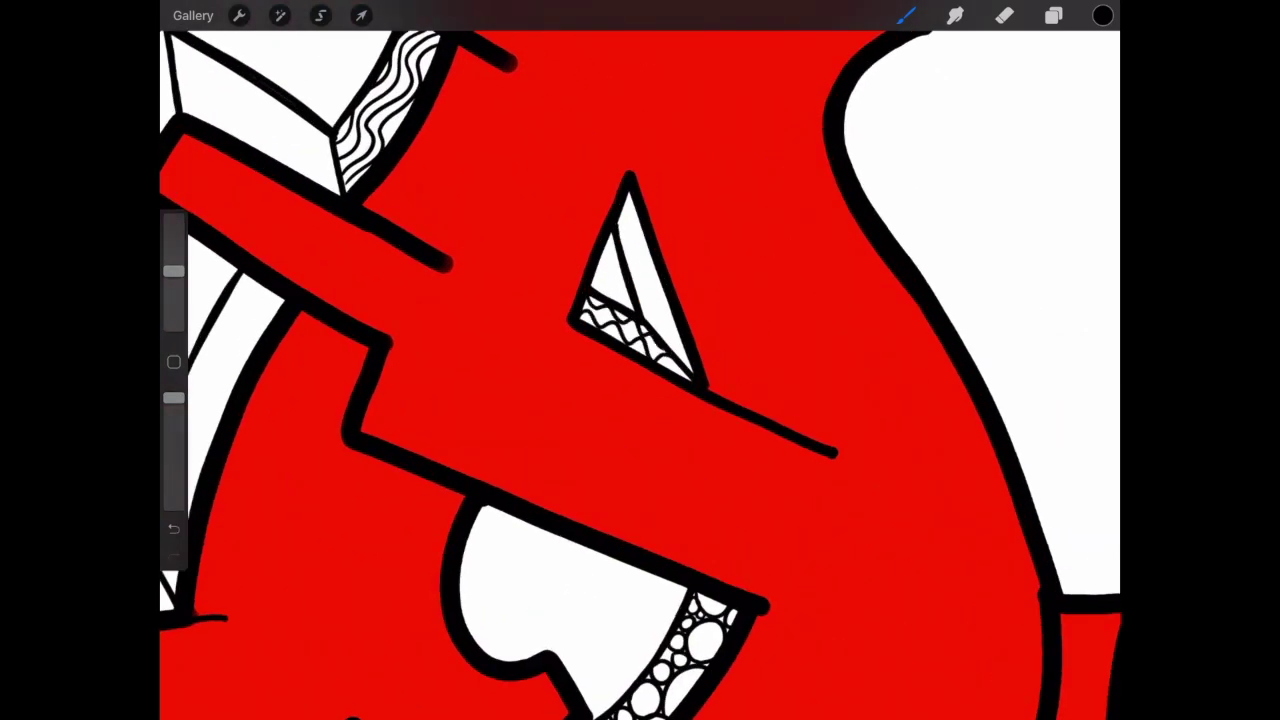
key(ctrl+z)
key(ctrl+z)
key(ctrl+z)
drag(173, 271, 173, 290)
mouse_move(586, 298)
mouse_down()
mouse_move(662, 352)
mouse_move(644, 346)
mouse_up()
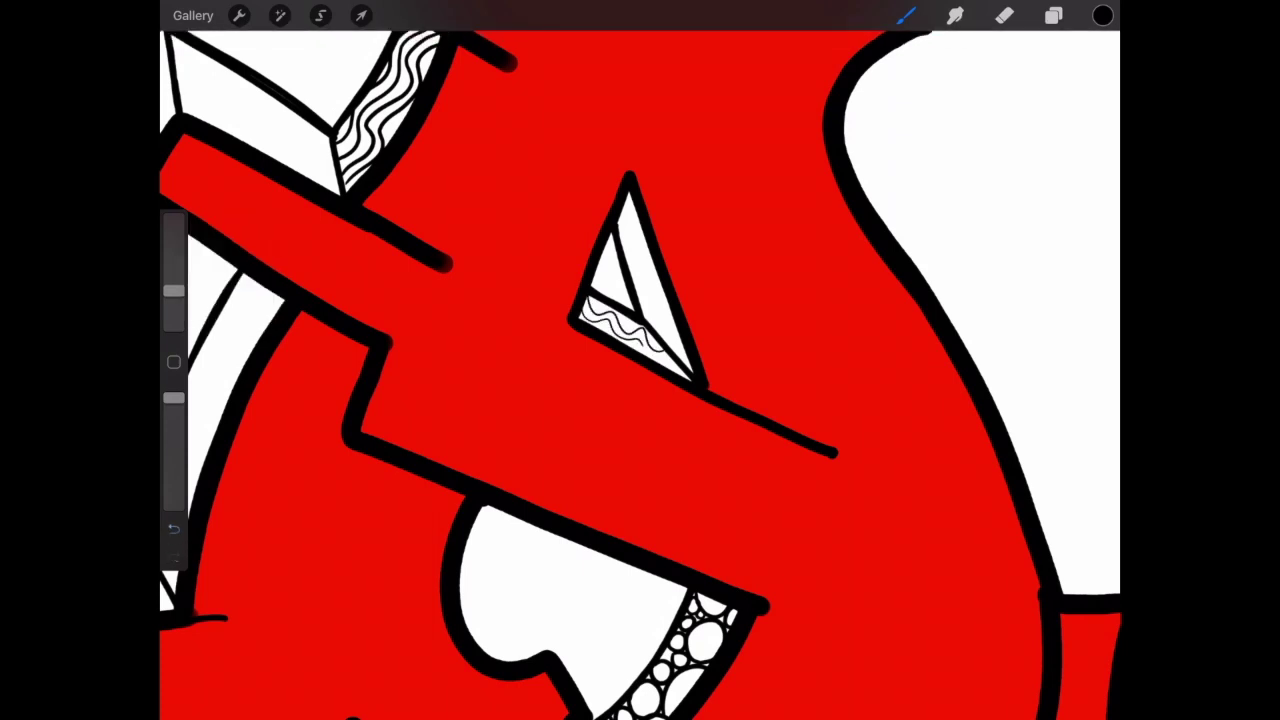
drag(173, 290, 173, 283)
drag(620, 214, 670, 330)
drag(662, 324, 676, 340)
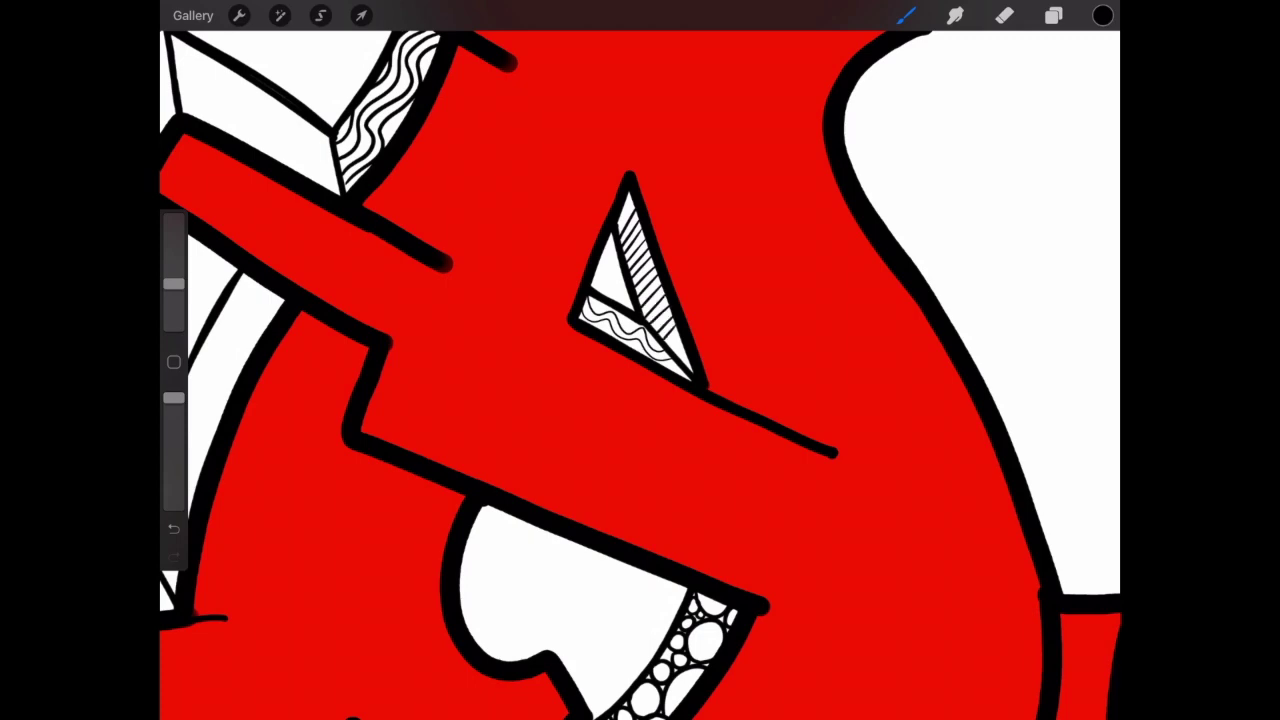
Step: Hatch the curved left 3D side strip from bottom to top with alternating lines
scroll(640, 360, down, 5)
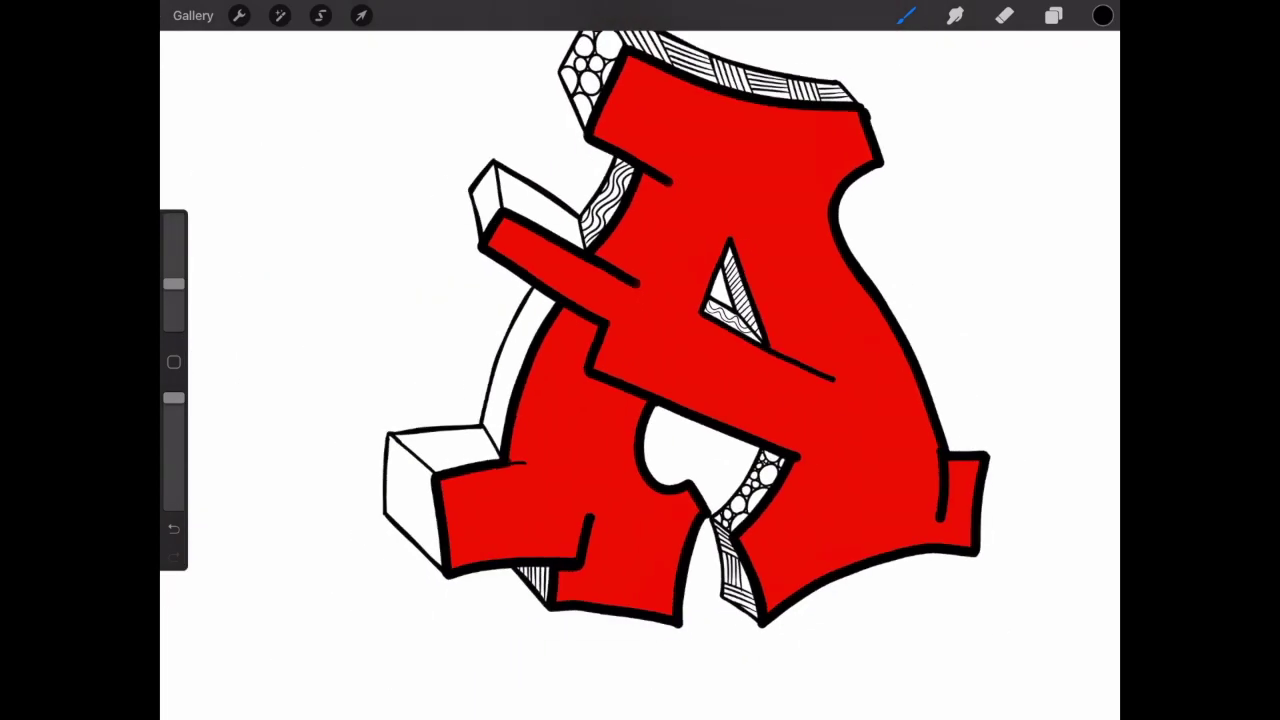
scroll(480, 494, up, 3)
drag(174, 284, 174, 281)
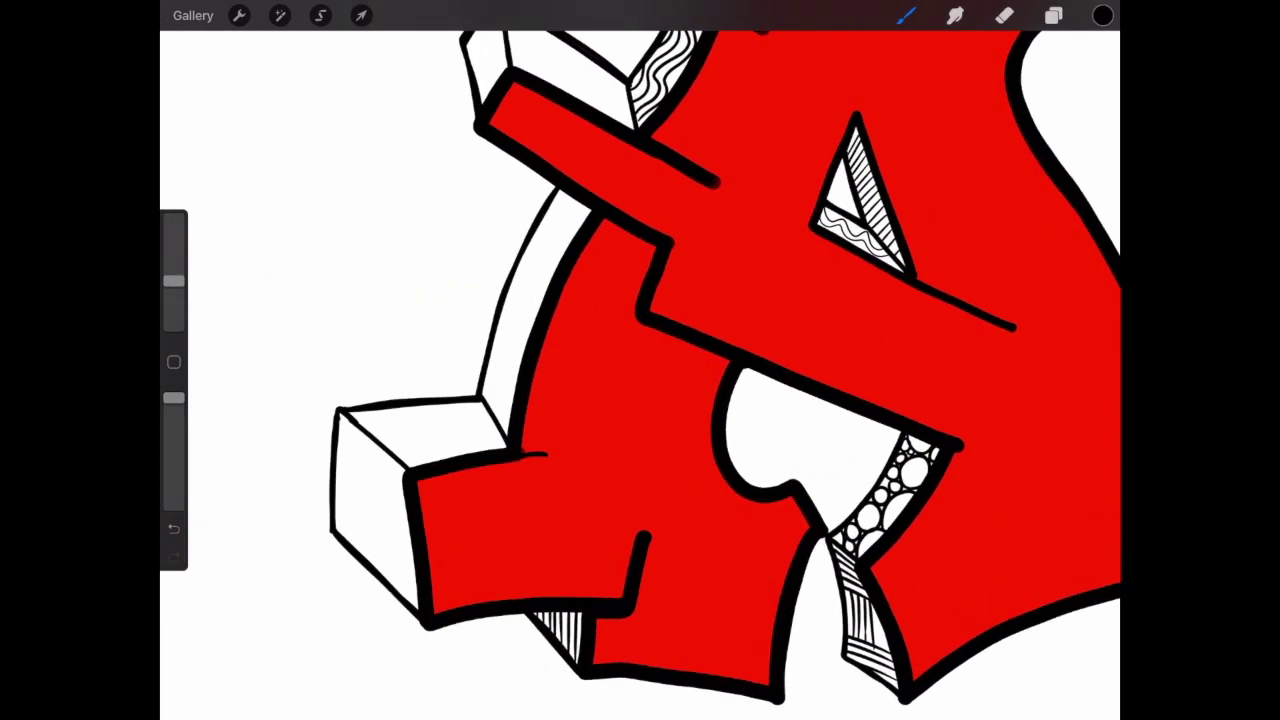
mouse_move(488, 398)
mouse_down()
mouse_move(508, 384)
mouse_move(526, 308)
mouse_up()
mouse_move(508, 350)
mouse_down()
mouse_move(512, 298)
mouse_move(534, 294)
mouse_up()
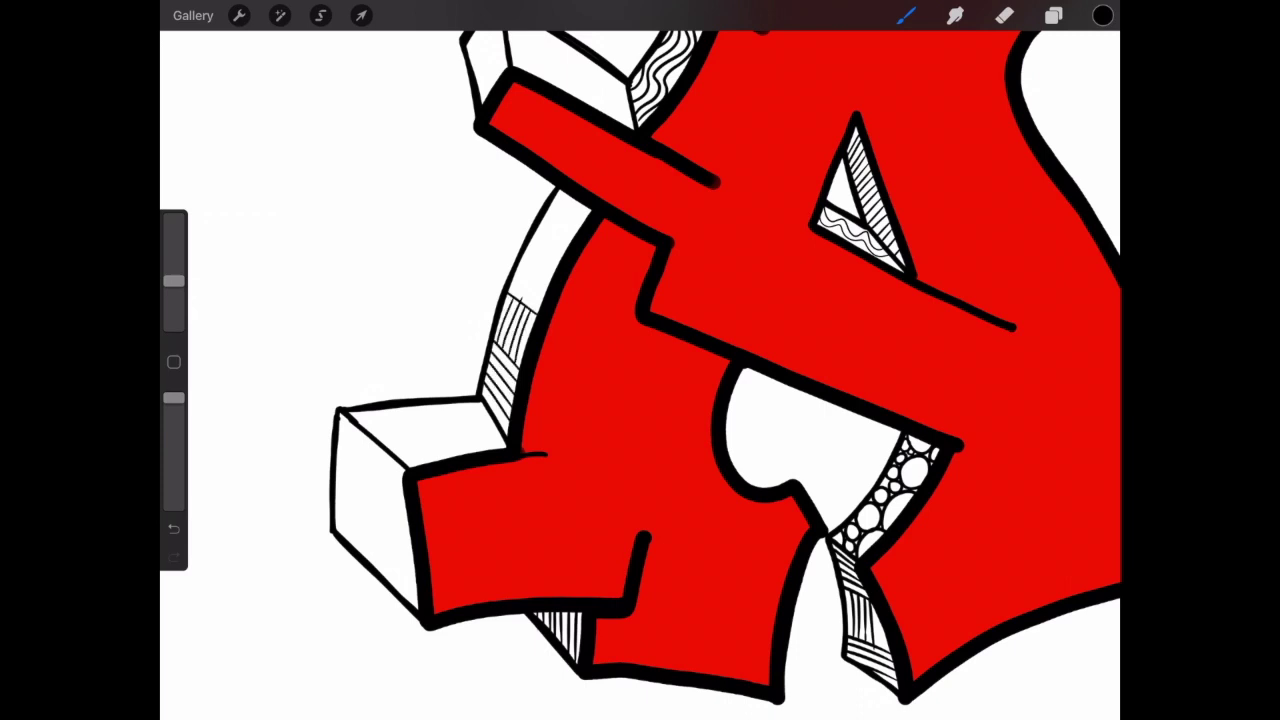
click(1004, 15)
key(ctrl+z)
click(906, 15)
drag(510, 314, 580, 206)
drag(556, 220, 588, 194)
Step: Draw bubble circles across the top of the lower-left box
scroll(640, 360, down, 3)
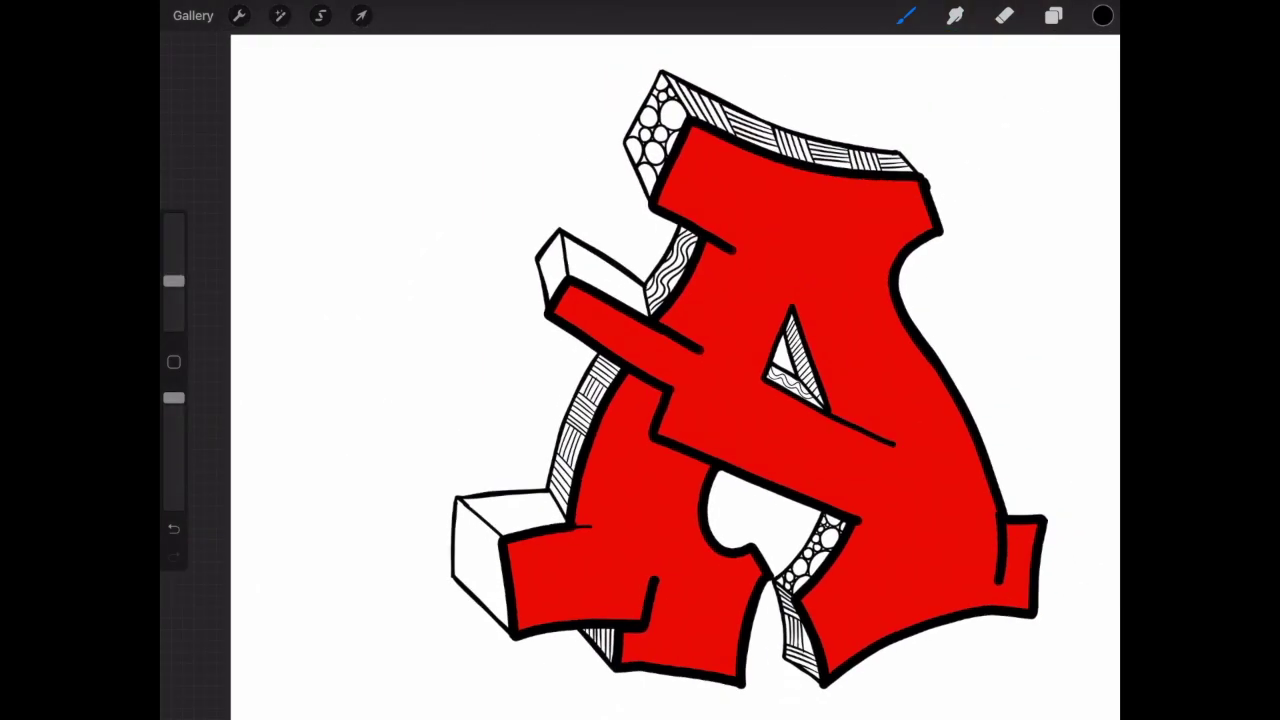
scroll(640, 360, up, 3)
mouse_move(400, 482)
mouse_down()
mouse_move(443, 463)
mouse_move(435, 491)
mouse_move(468, 477)
mouse_up()
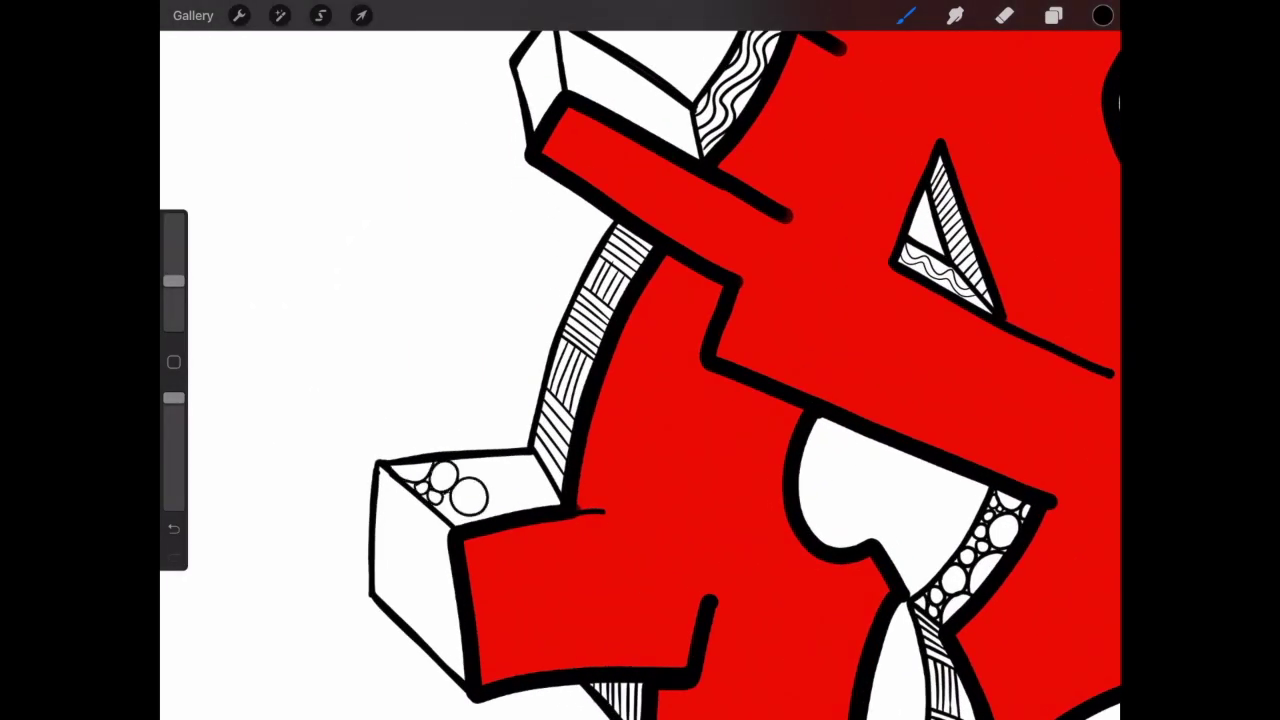
drag(504, 462, 464, 460)
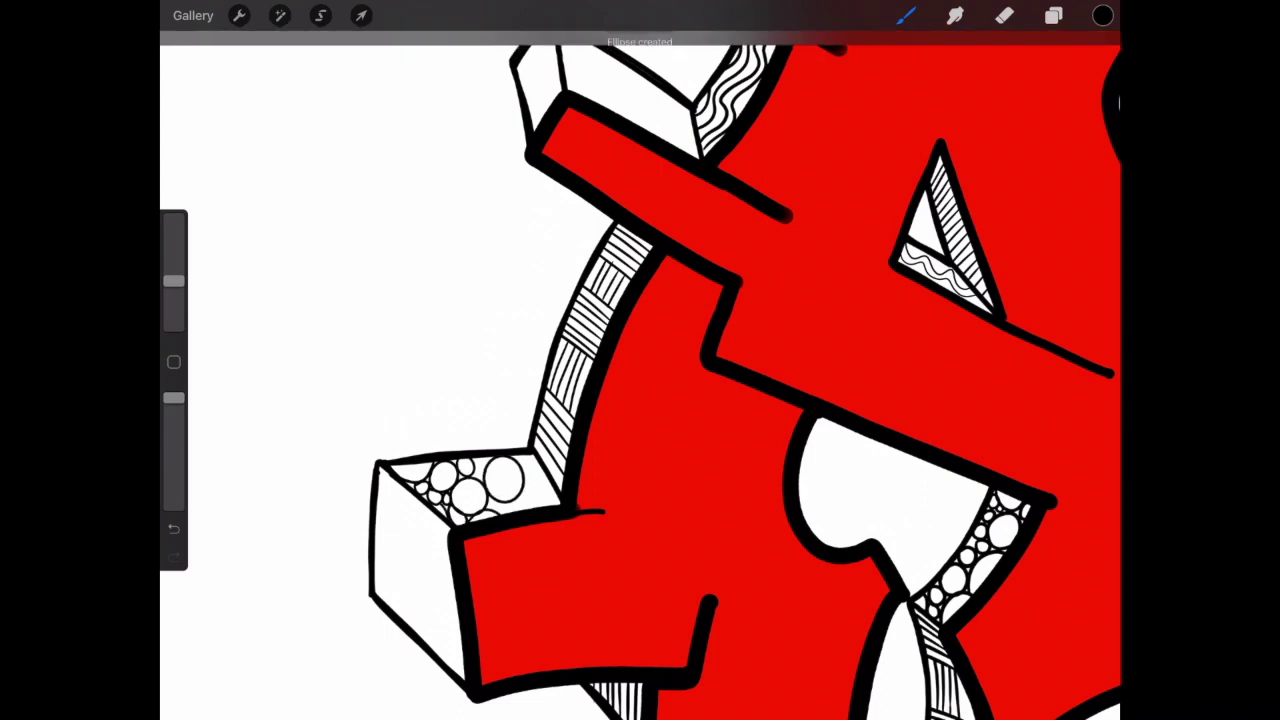
mouse_move(535, 488)
mouse_down()
mouse_move(528, 465)
mouse_move(546, 481)
mouse_move(494, 505)
mouse_up()
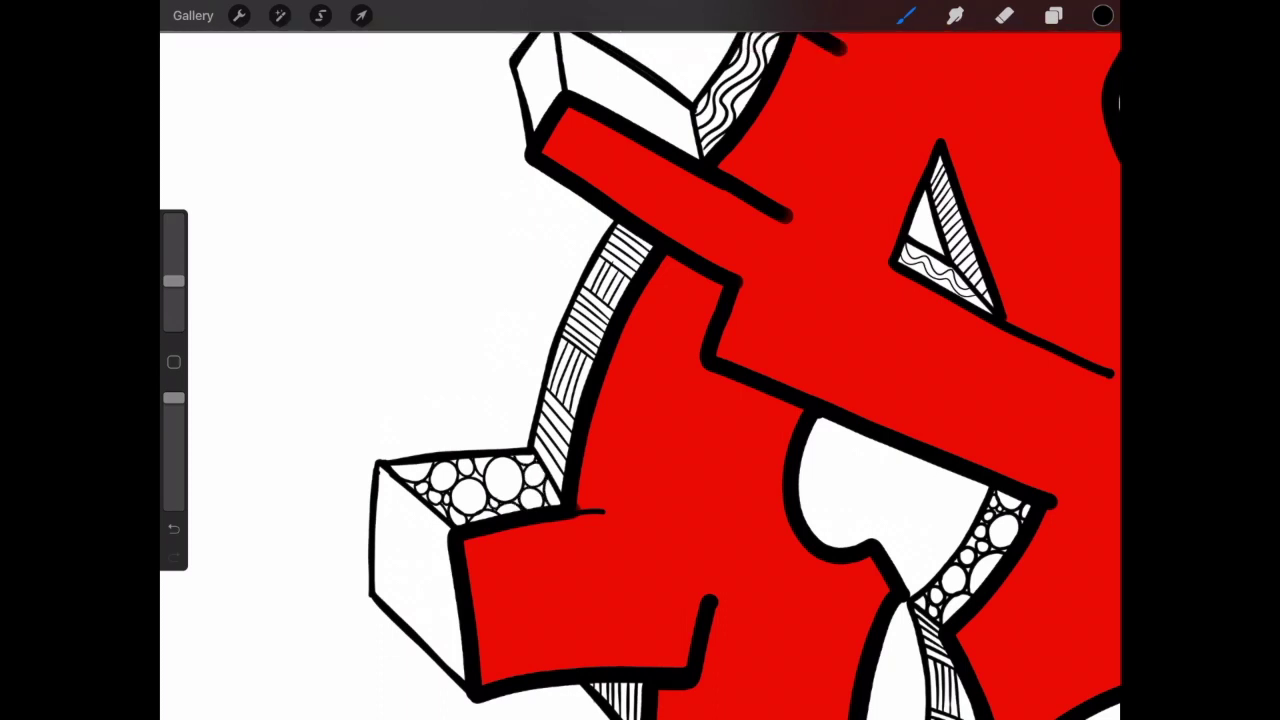
Step: Fill the upper arm box top and the lower-left box face with zigzag rows
scroll(640, 400, down, 2)
drag(555, 182, 578, 235)
key(ctrl+z)
mouse_move(558, 210)
mouse_down()
mouse_move(578, 228)
mouse_move(588, 210)
mouse_move(592, 236)
mouse_move(658, 274)
mouse_up()
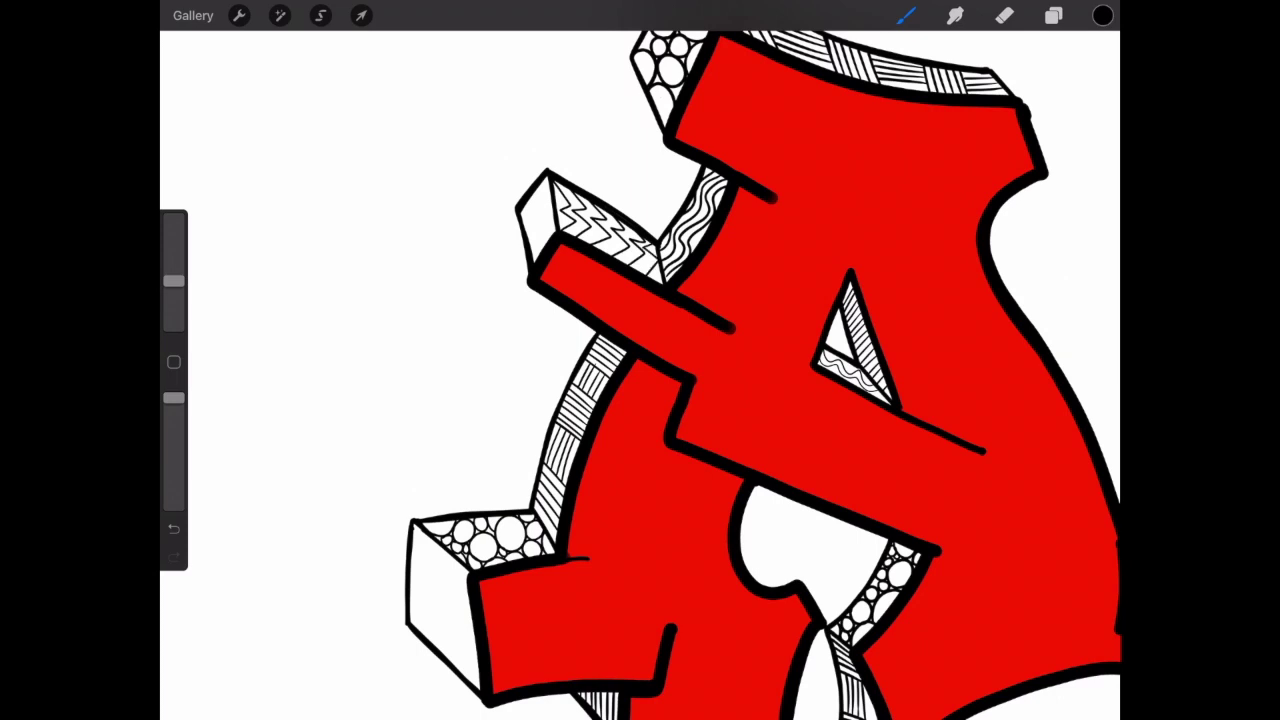
mouse_move(418, 606)
mouse_down()
mouse_move(478, 682)
mouse_move(436, 618)
mouse_move(476, 646)
mouse_up()
mouse_move(410, 578)
mouse_down()
mouse_move(468, 612)
mouse_move(444, 584)
mouse_up()
drag(438, 570, 468, 592)
mouse_move(410, 546)
mouse_down()
mouse_move(468, 578)
mouse_move(446, 558)
mouse_up()
drag(414, 618, 464, 676)
Step: Outline a small box face beside the right foot and hatch the left arm box's side faces
scroll(640, 360, down, 5)
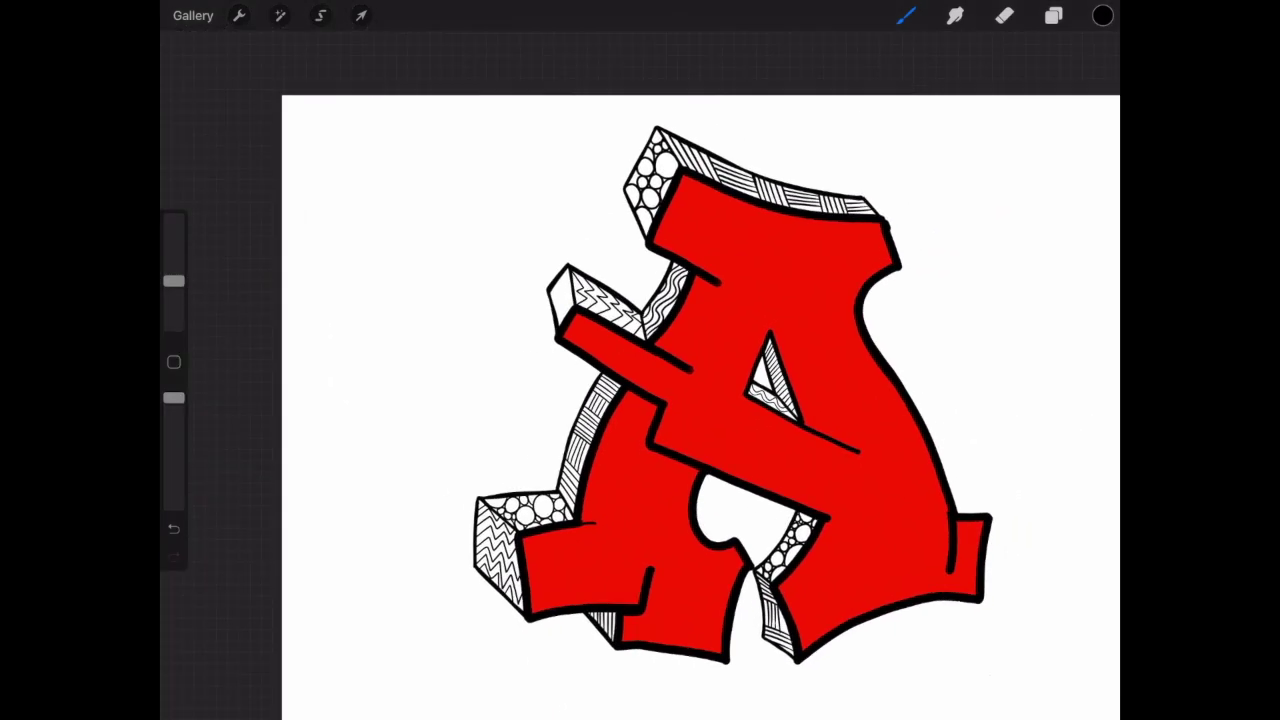
mouse_move(948, 482)
mouse_down()
mouse_move(988, 512)
mouse_move(972, 514)
mouse_up()
scroll(600, 320, up, 5)
mouse_move(514, 272)
mouse_down()
mouse_move(458, 332)
mouse_move(462, 350)
mouse_up()
mouse_move(518, 294)
mouse_down()
mouse_move(464, 360)
mouse_move(476, 372)
mouse_up()
mouse_move(492, 368)
mouse_down()
mouse_move(480, 408)
mouse_move(488, 398)
mouse_up()
mouse_move(512, 334)
mouse_down()
mouse_move(500, 384)
mouse_move(514, 360)
mouse_up()
scroll(640, 360, down, 5)
click(1054, 15)
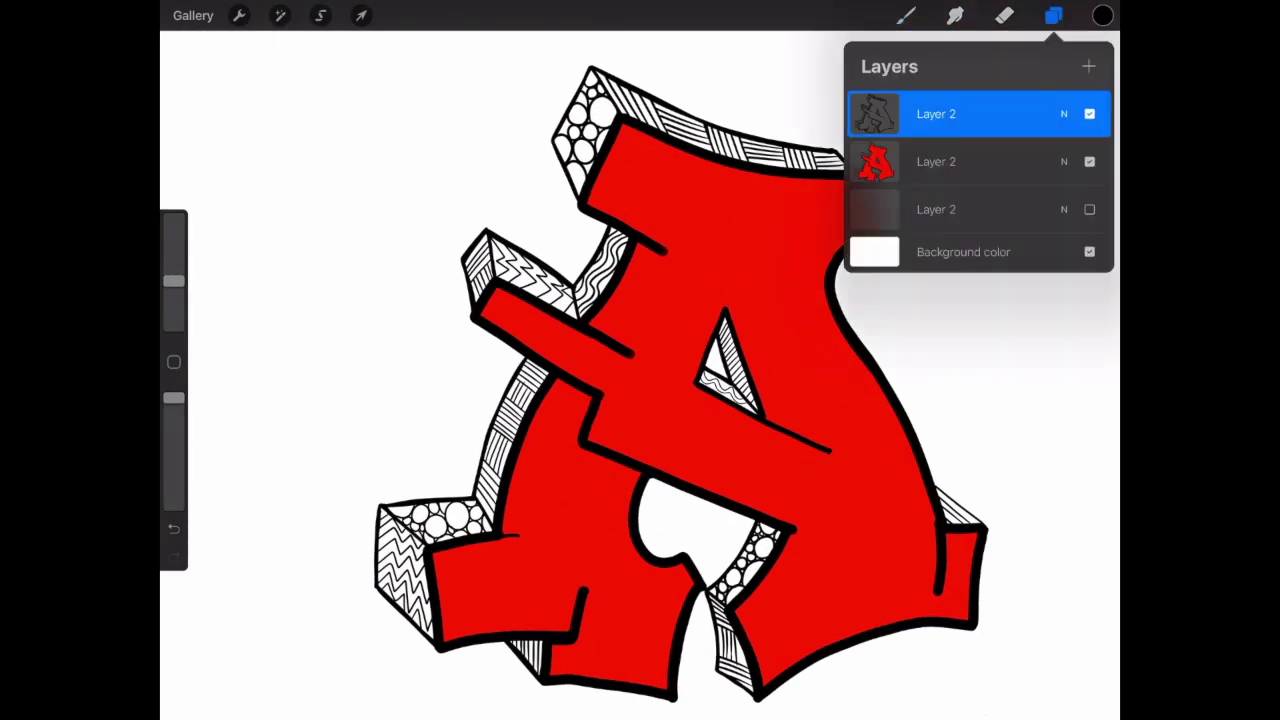
Step: Fill the right foot side, triangle shadow strip and other side faces orange
click(906, 15)
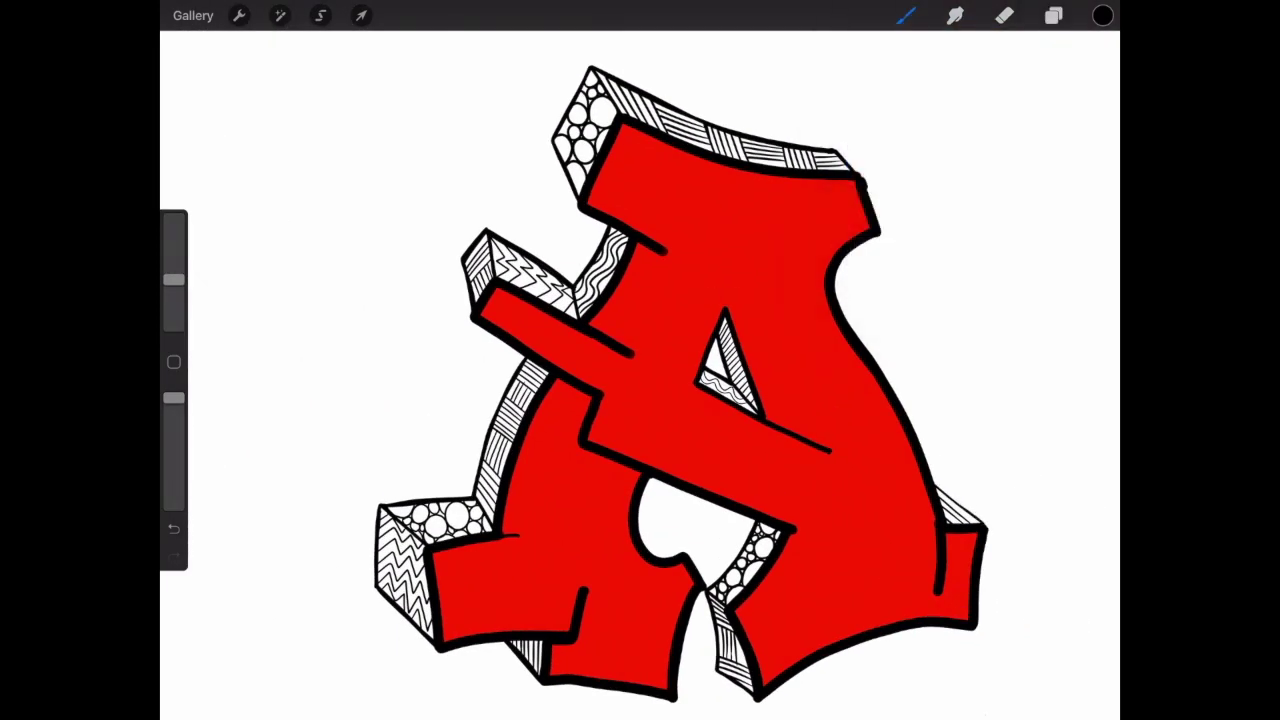
click(1103, 15)
drag(1083, 209, 1063, 151)
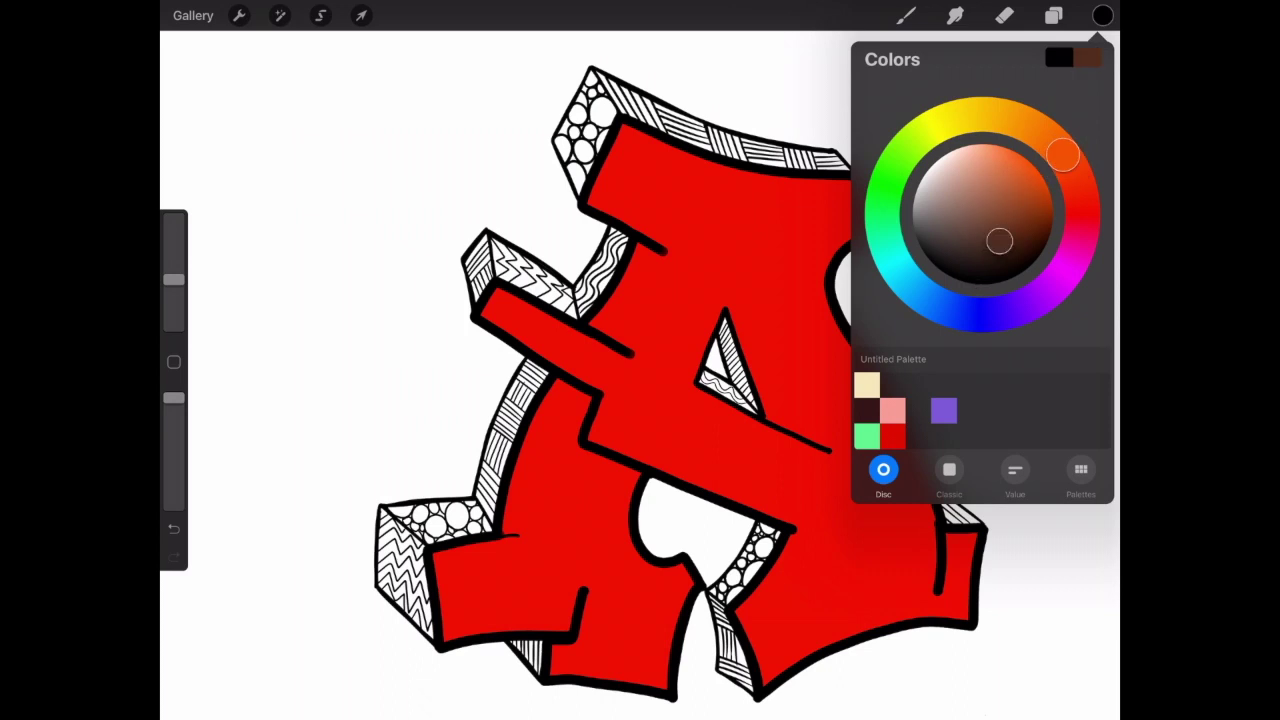
click(1054, 15)
drag(1103, 15, 950, 512)
drag(1103, 15, 731, 363)
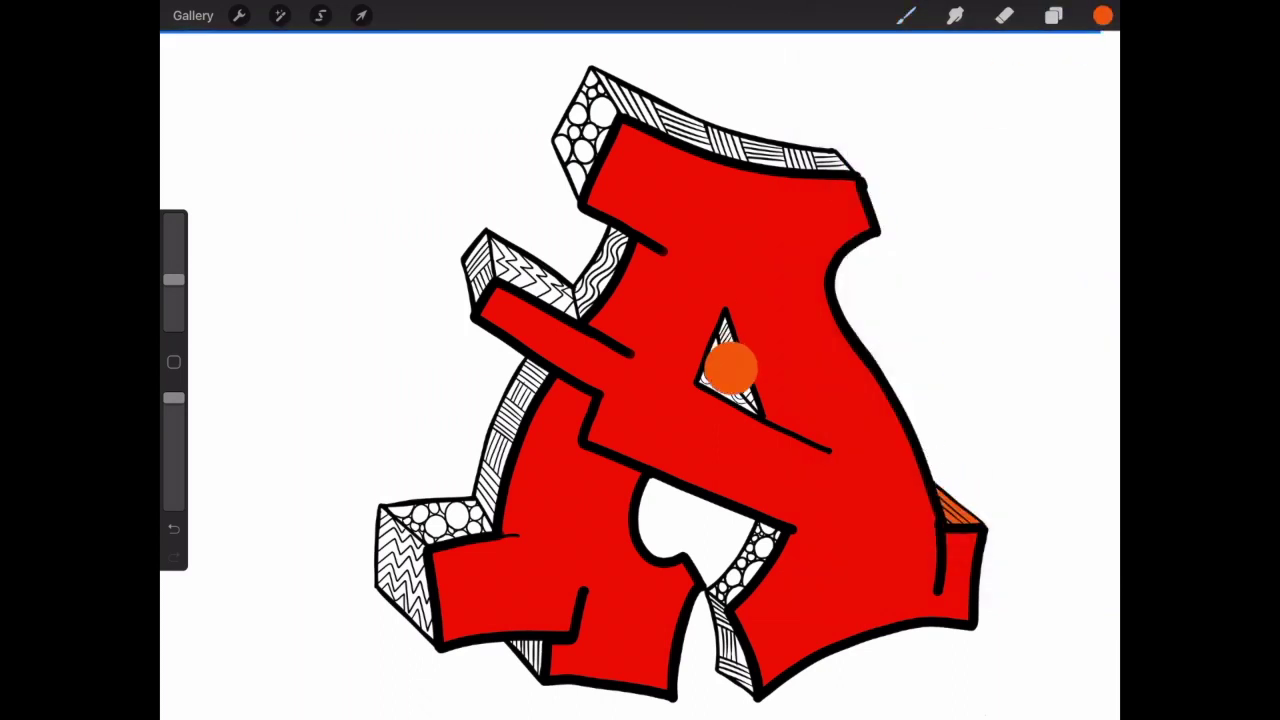
mouse_move(1103, 15)
mouse_down()
mouse_move(837, 124)
mouse_move(590, 125)
mouse_up()
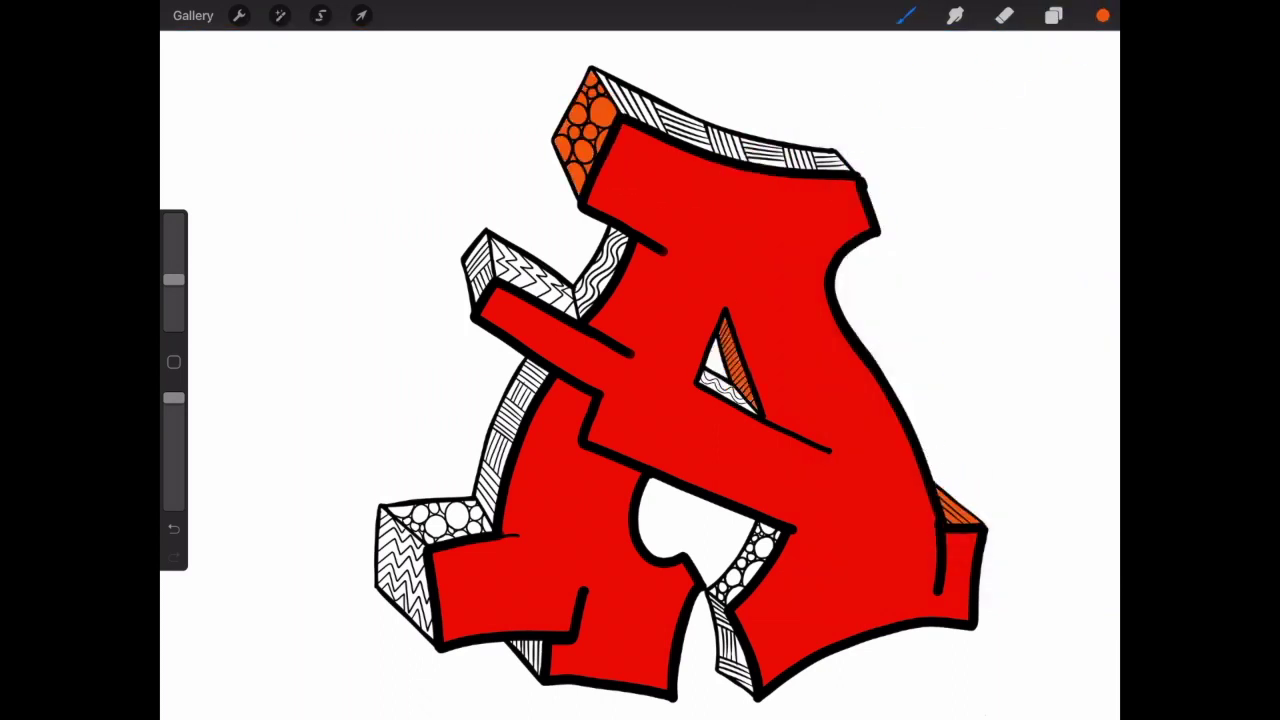
mouse_move(1103, 15)
mouse_down()
mouse_move(734, 655)
mouse_move(505, 430)
mouse_up()
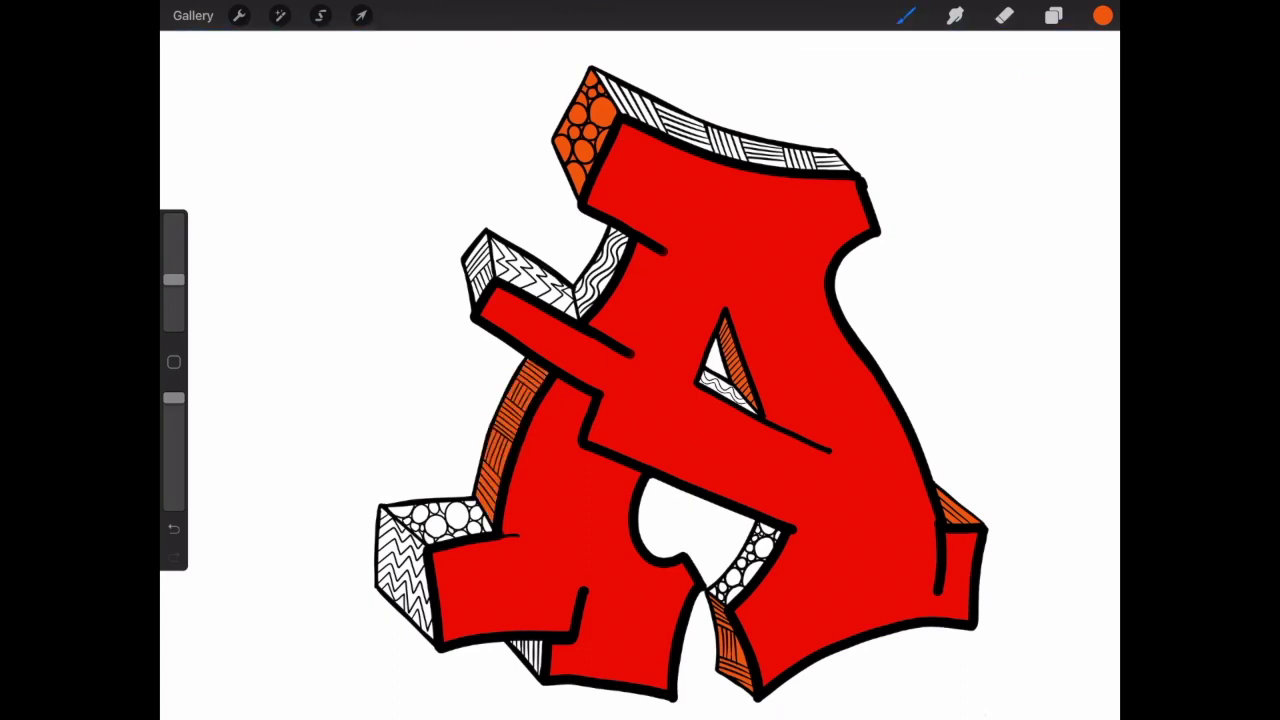
Step: Fill the small patterned strip, bottom hatched strip and lower-left bubble block yellow, undoing the accidental letter fill
click(1103, 15)
drag(1063, 150, 1003, 116)
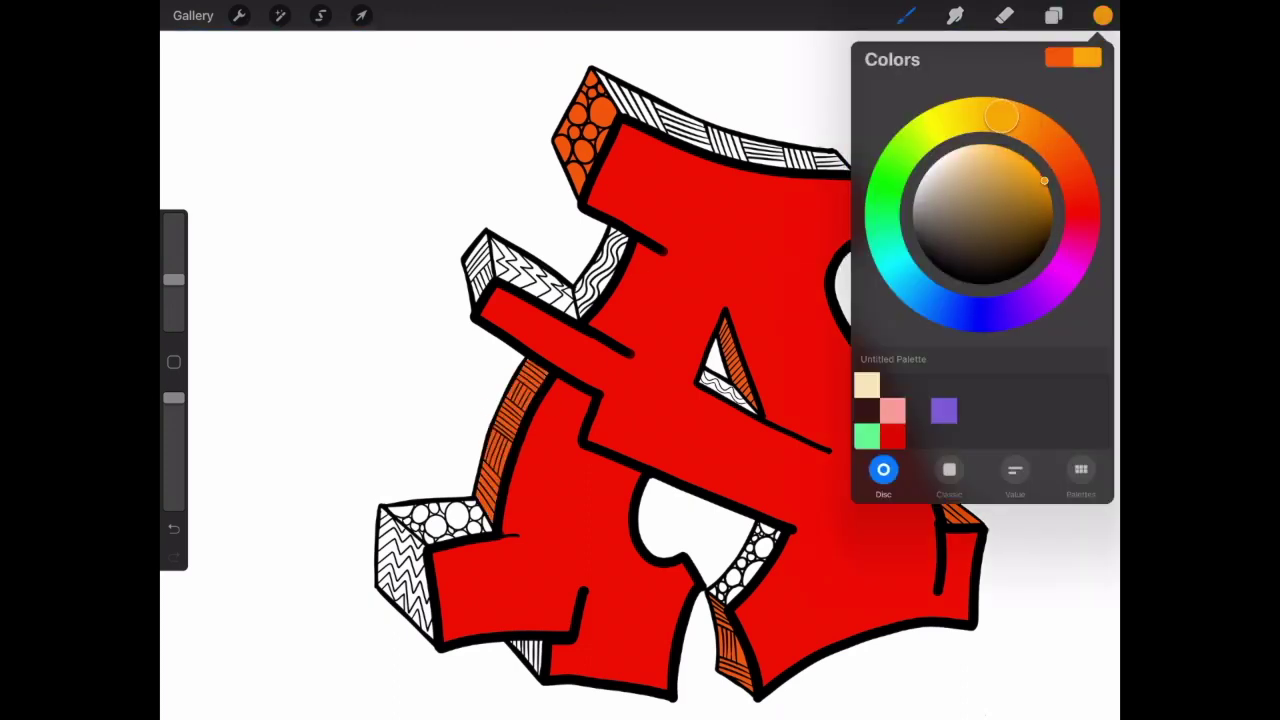
mouse_move(1103, 15)
mouse_down()
mouse_move(751, 557)
mouse_move(673, 325)
mouse_up()
click(173, 528)
drag(1103, 15, 618, 266)
mouse_move(1103, 15)
mouse_down()
mouse_move(737, 377)
mouse_move(527, 655)
mouse_up()
drag(1103, 15, 443, 515)
Step: Fill the lower-left zigzag face and the zigzag block's end face green
click(1103, 15)
drag(1045, 130, 900, 155)
drag(1045, 180, 1020, 198)
drag(1103, 15, 405, 570)
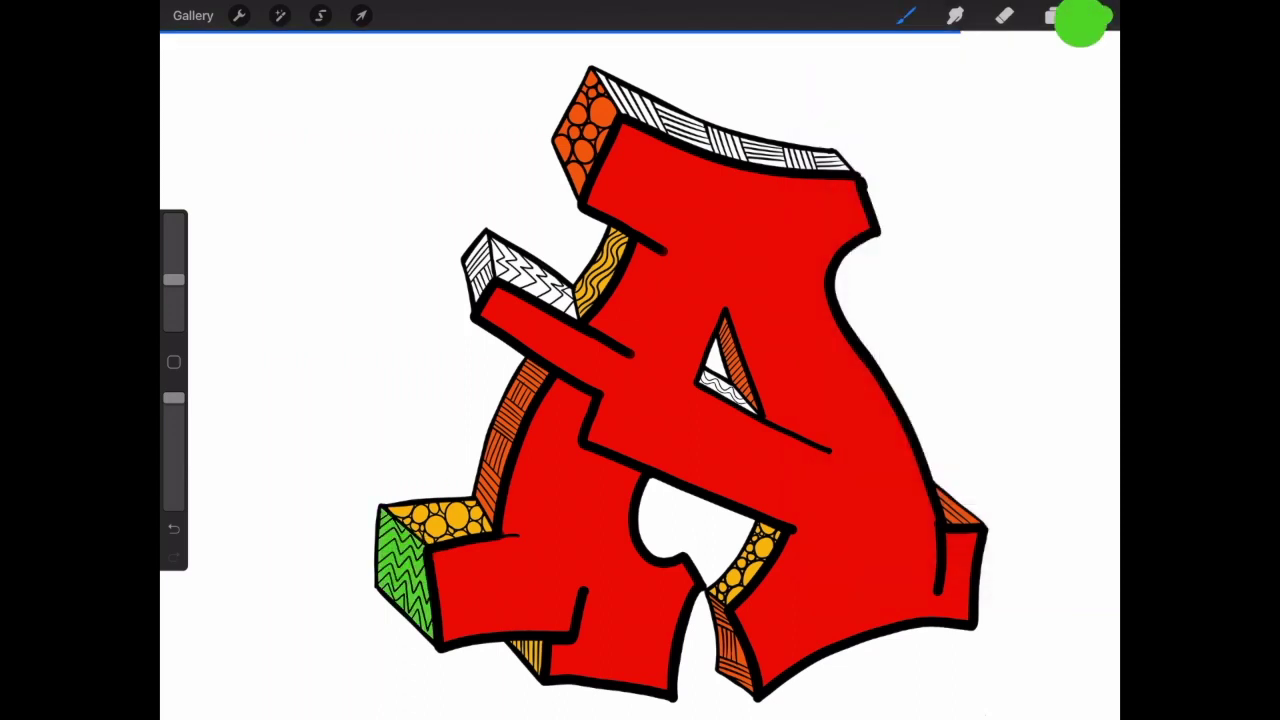
drag(1103, 15, 478, 262)
Step: Fill the top side face and the zigzag and triangle faces cyan, then reset colour to black
click(1103, 15)
click(903, 276)
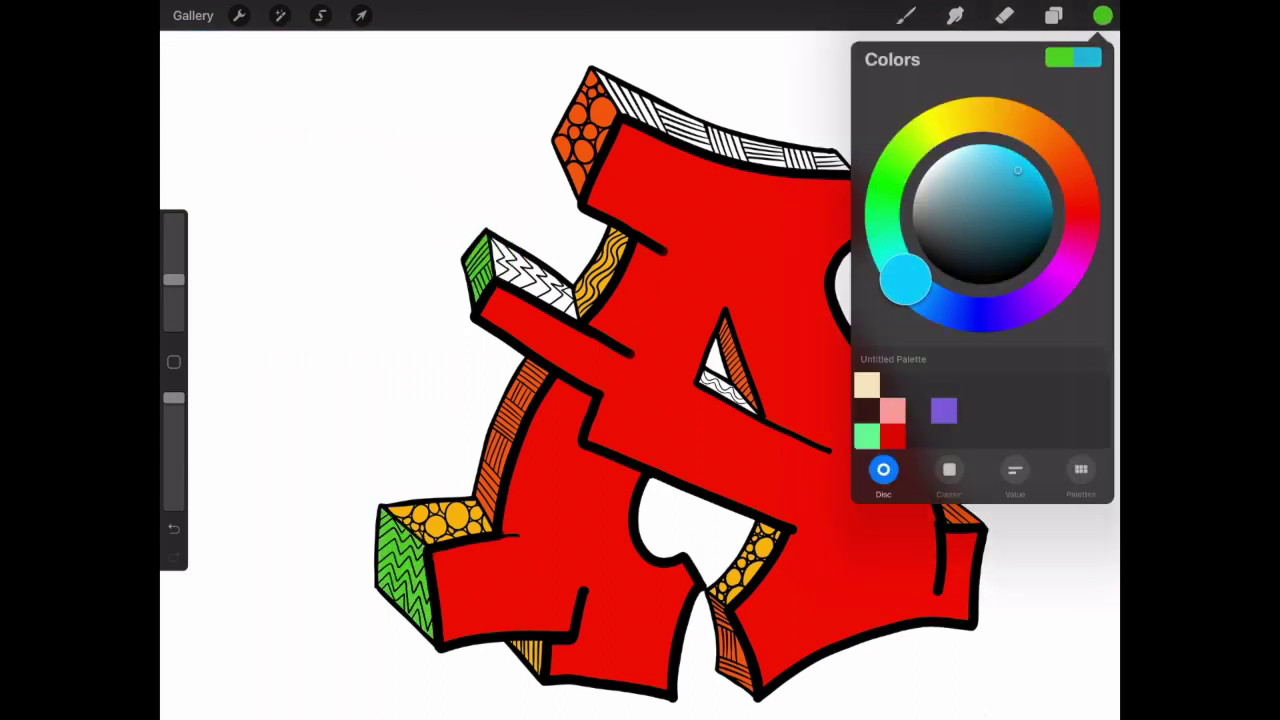
drag(1103, 15, 802, 127)
mouse_move(1103, 15)
mouse_down()
mouse_move(530, 272)
mouse_move(722, 390)
mouse_up()
click(1103, 15)
click(863, 434)
click(905, 15)
click(1053, 15)
Step: With a thinner pen, add a drip loop near the top, keeping only the small curl
scroll(640, 400, up, 3)
drag(174, 279, 174, 292)
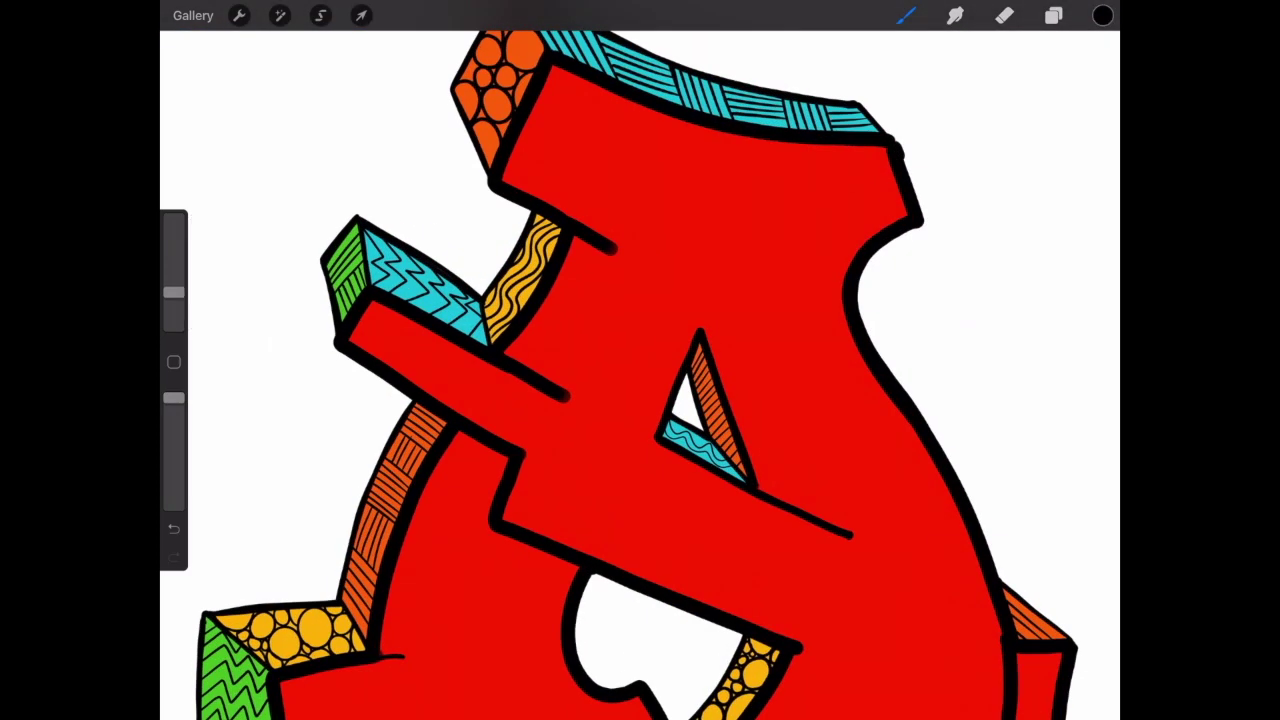
drag(738, 196, 757, 196)
mouse_move(778, 276)
mouse_down()
mouse_move(806, 338)
mouse_move(858, 212)
mouse_up()
drag(772, 274, 784, 288)
key(ctrl+z)
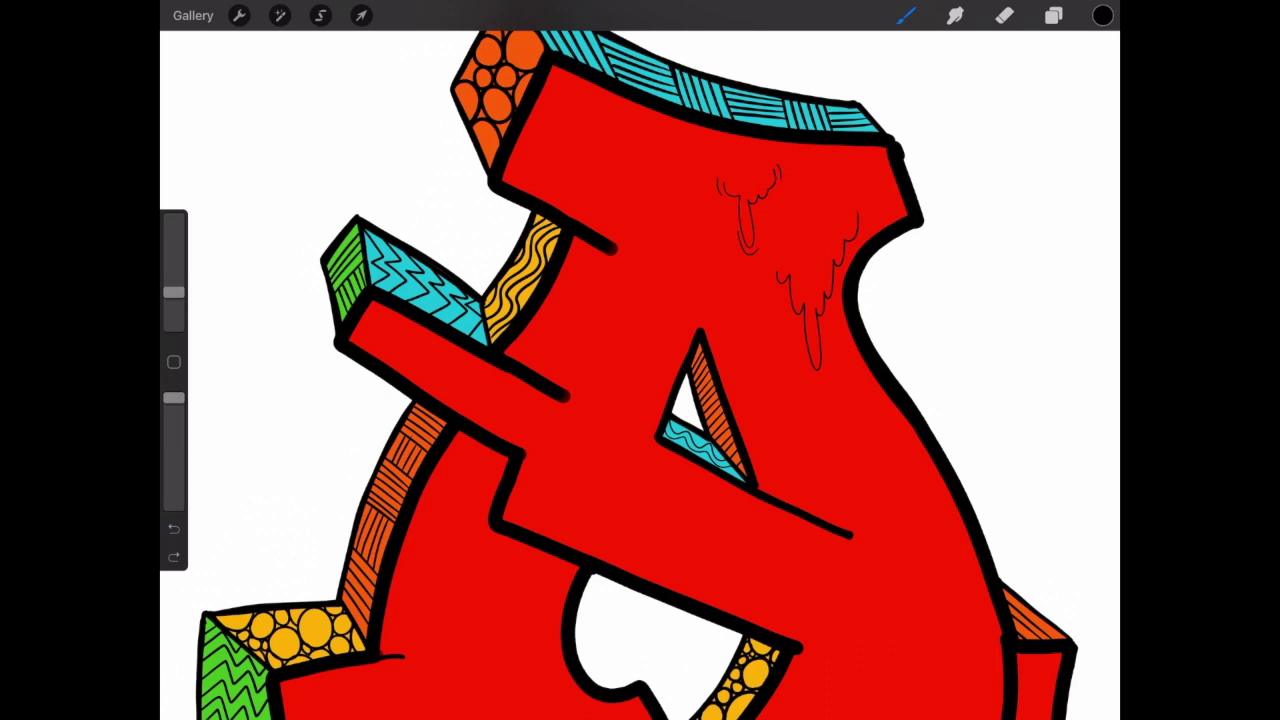
key(ctrl+z)
key(ctrl+shift+z)
Step: Draw drip outlines on the upper red face and across the crossbar
drag(174, 292, 174, 286)
mouse_move(562, 306)
mouse_down()
mouse_move(574, 340)
mouse_move(608, 296)
mouse_up()
mouse_move(540, 422)
mouse_down()
mouse_move(574, 432)
mouse_move(608, 416)
mouse_move(655, 344)
mouse_move(558, 496)
mouse_up()
drag(620, 428, 646, 334)
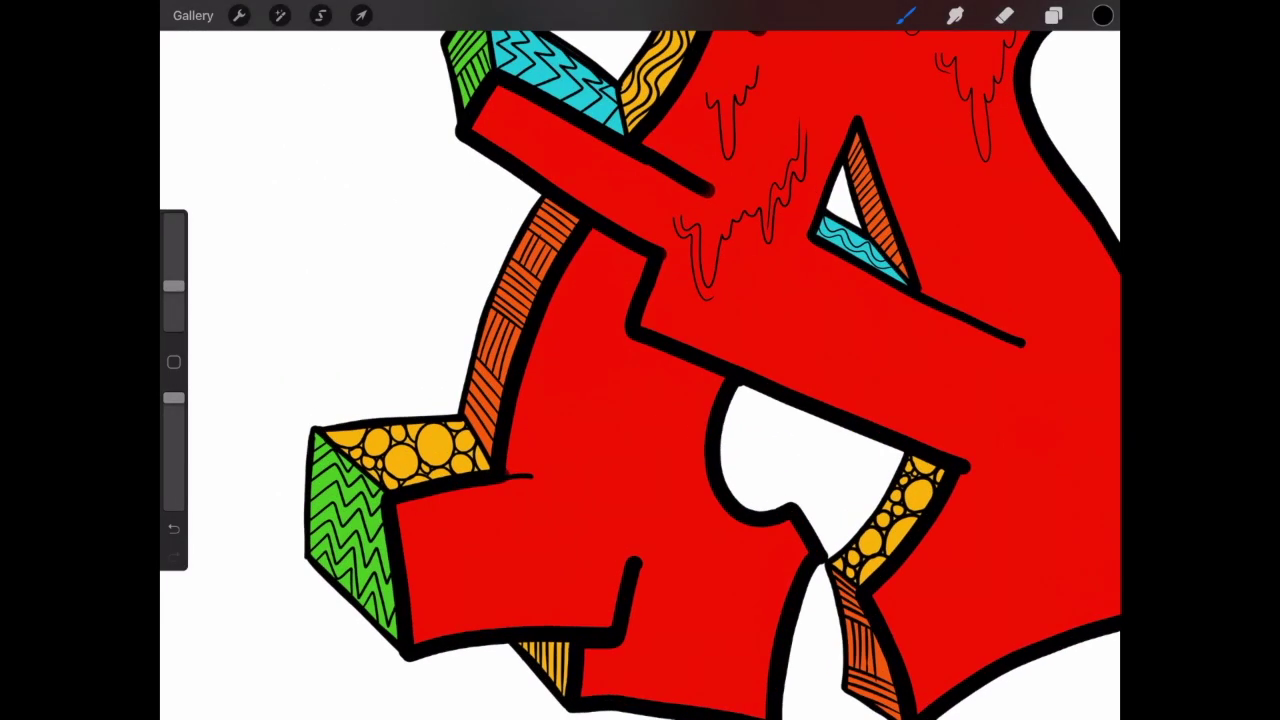
Step: Draw drip outlines and thin drip lines on the lower-left red block
drag(424, 518, 460, 584)
drag(460, 546, 490, 502)
mouse_move(516, 554)
mouse_down()
mouse_move(578, 580)
mouse_move(594, 518)
mouse_up()
drag(422, 524, 432, 558)
drag(596, 514, 588, 566)
Step: Try a drip on the lower-right leg, then undo it
scroll(640, 360, down, 3)
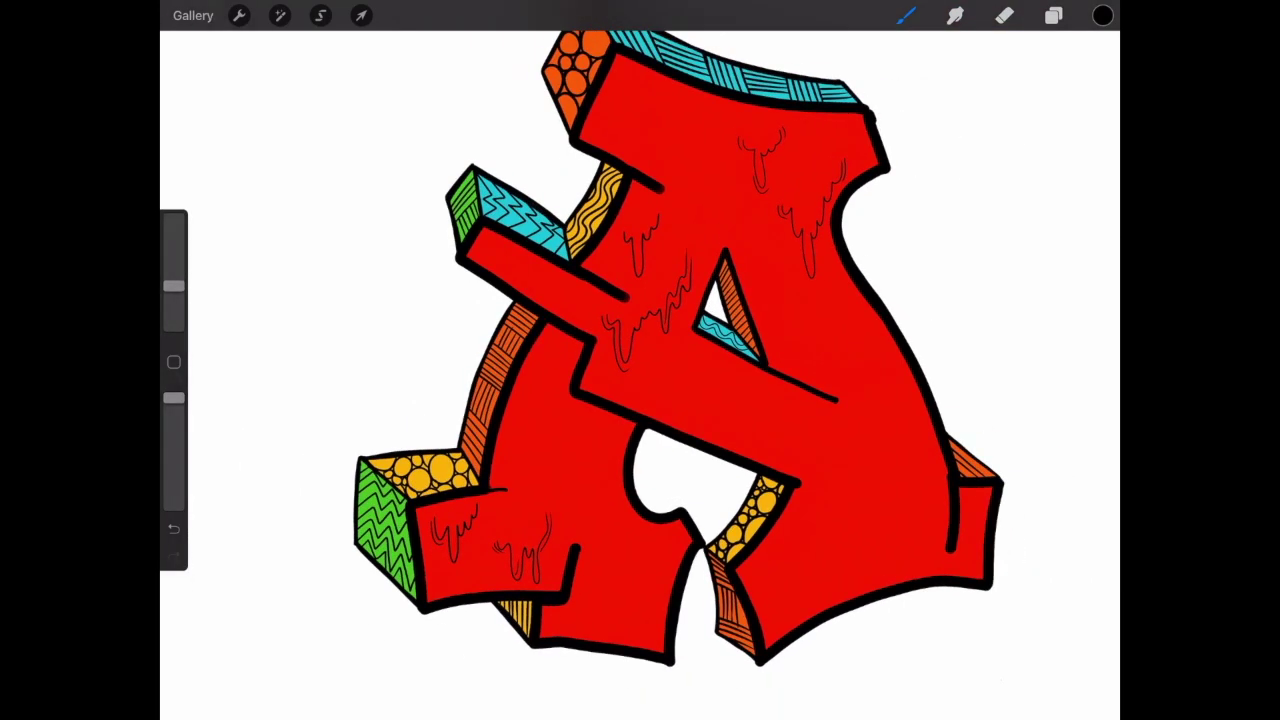
mouse_move(912, 452)
mouse_down()
mouse_move(862, 470)
mouse_move(832, 450)
mouse_up()
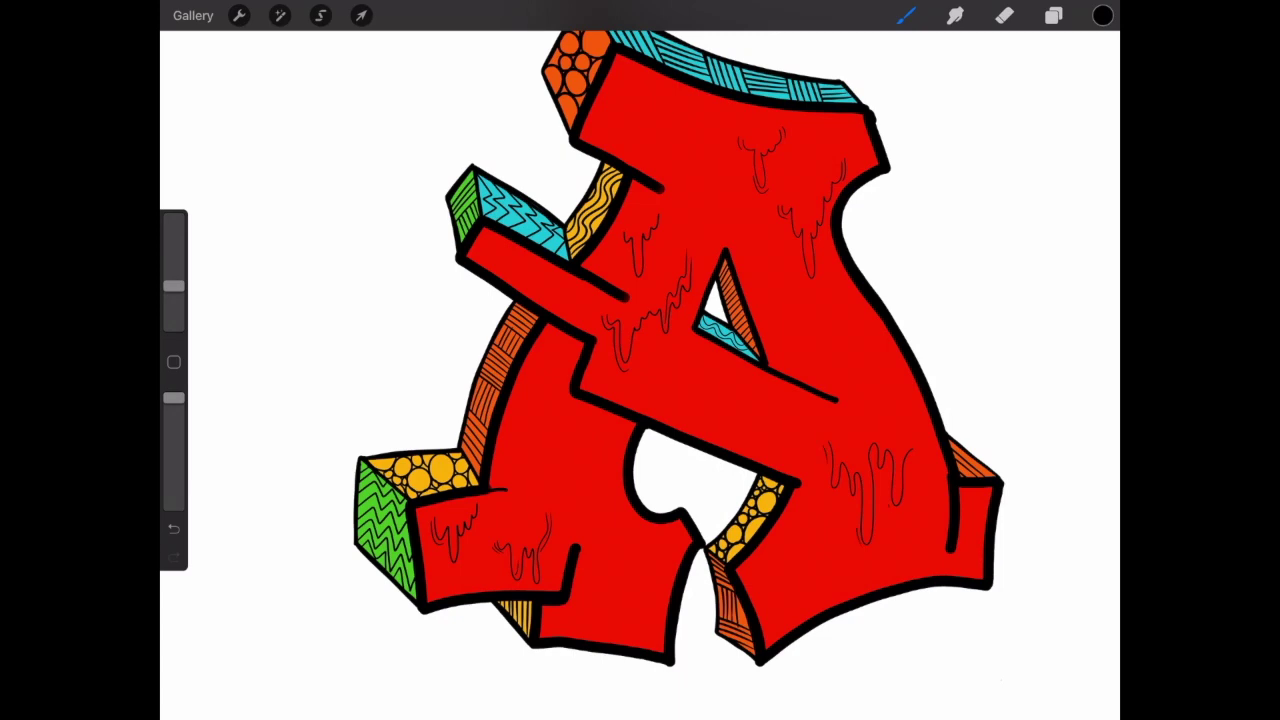
key(ctrl+z)
scroll(640, 360, up, 3)
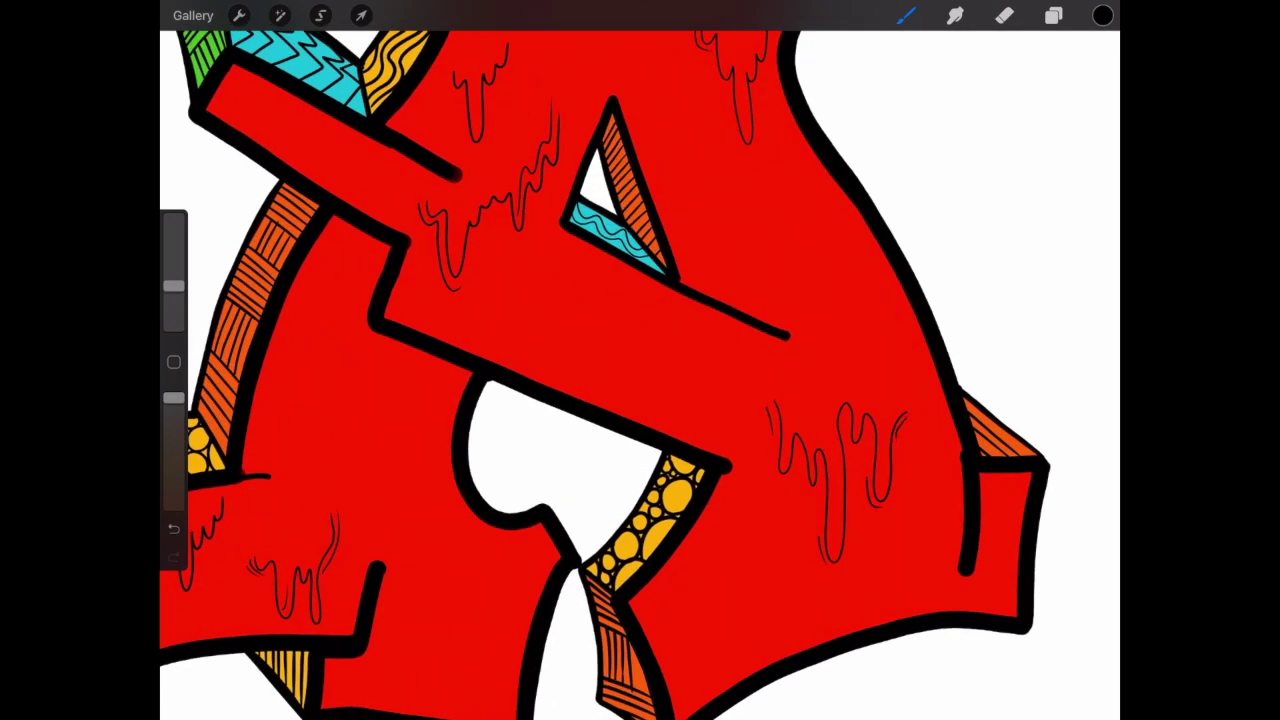
scroll(640, 360, down, 5)
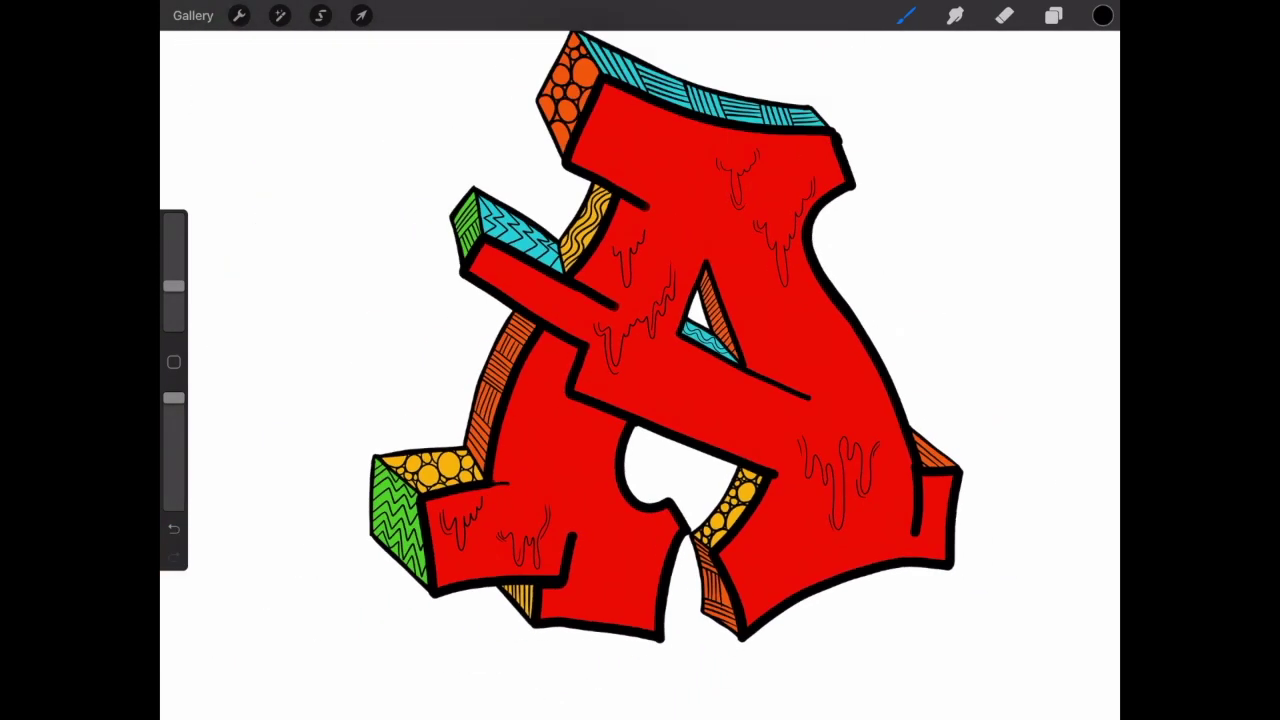
Step: Try a light cyan signature at bottom right, undo it, and return to black
click(1103, 15)
click(960, 149)
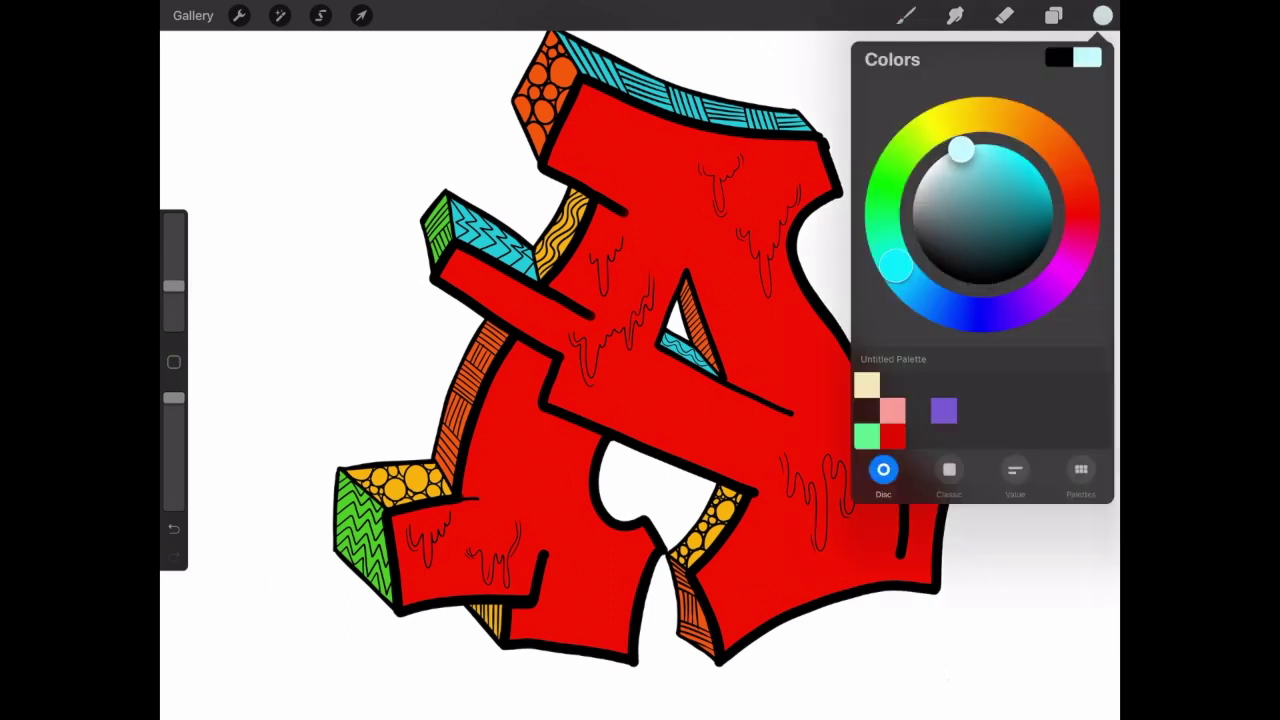
click(1103, 15)
drag(734, 620, 800, 578)
key(ctrl+z)
key(ctrl+z)
click(1053, 15)
click(906, 15)
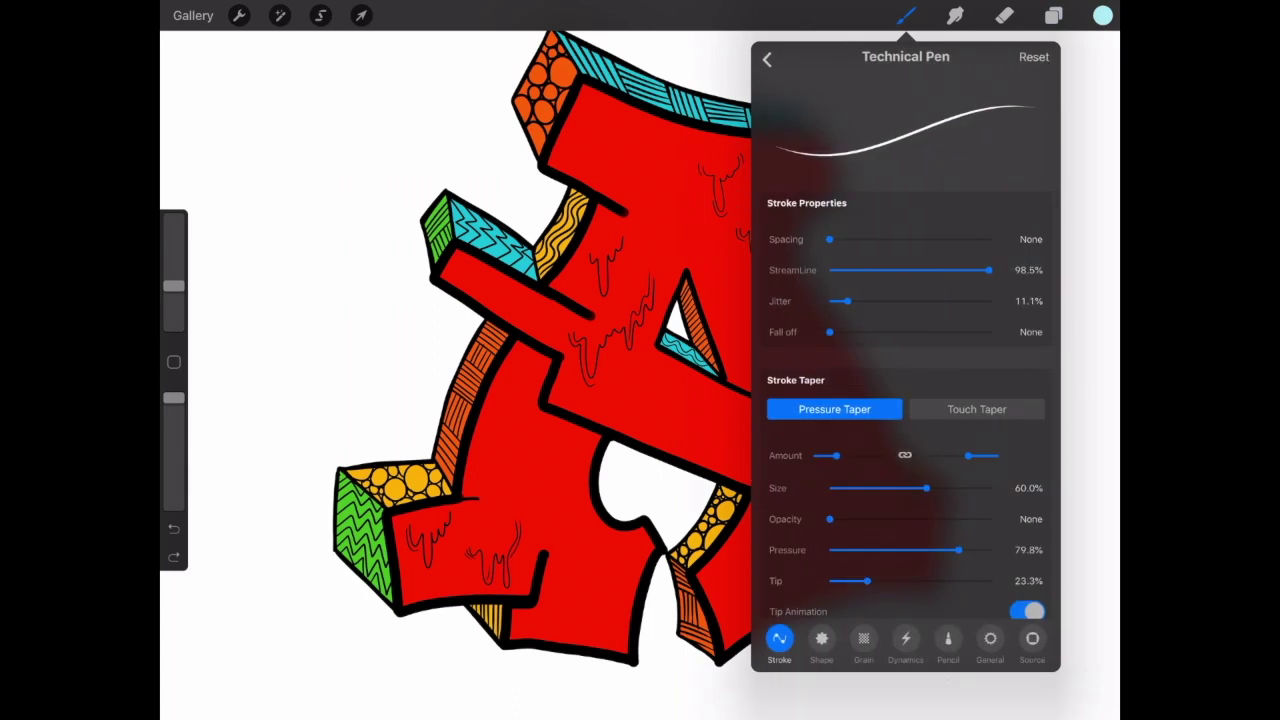
click(1103, 15)
click(986, 274)
click(1103, 15)
drag(173, 285, 173, 278)
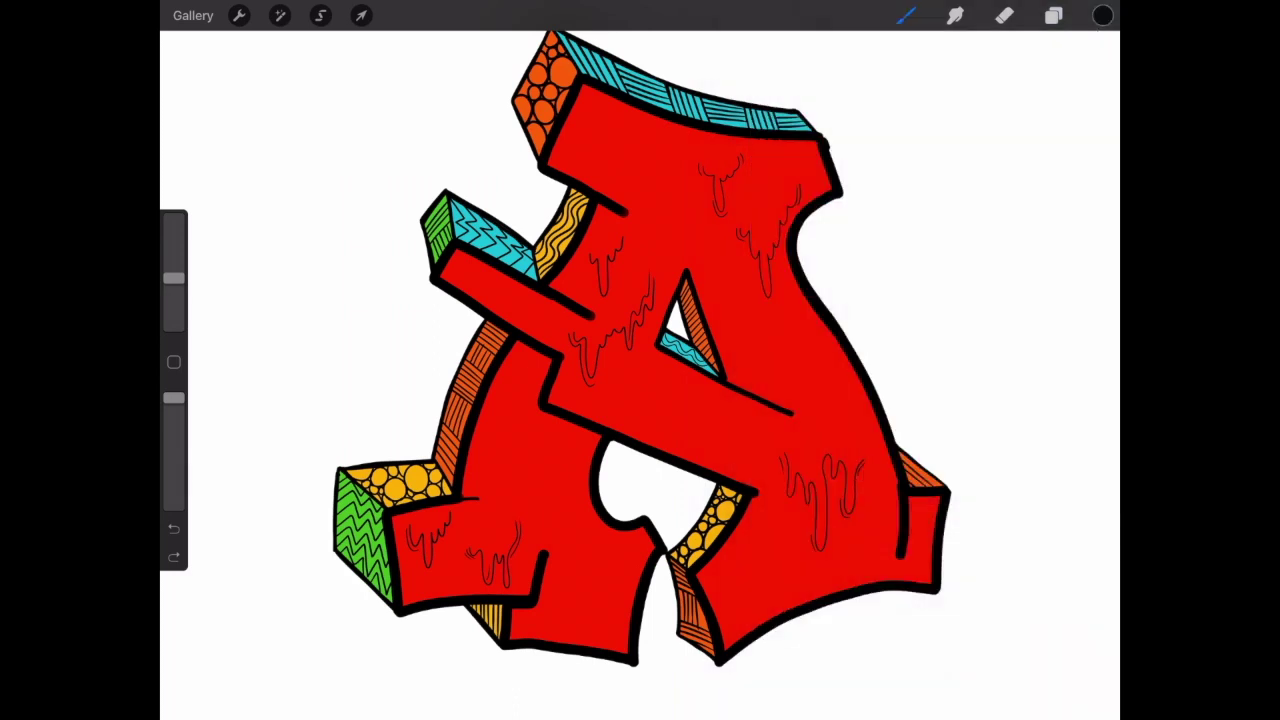
Step: Sample the letter's red, darken it, and select the top Painting brush
click(800, 600)
click(1103, 15)
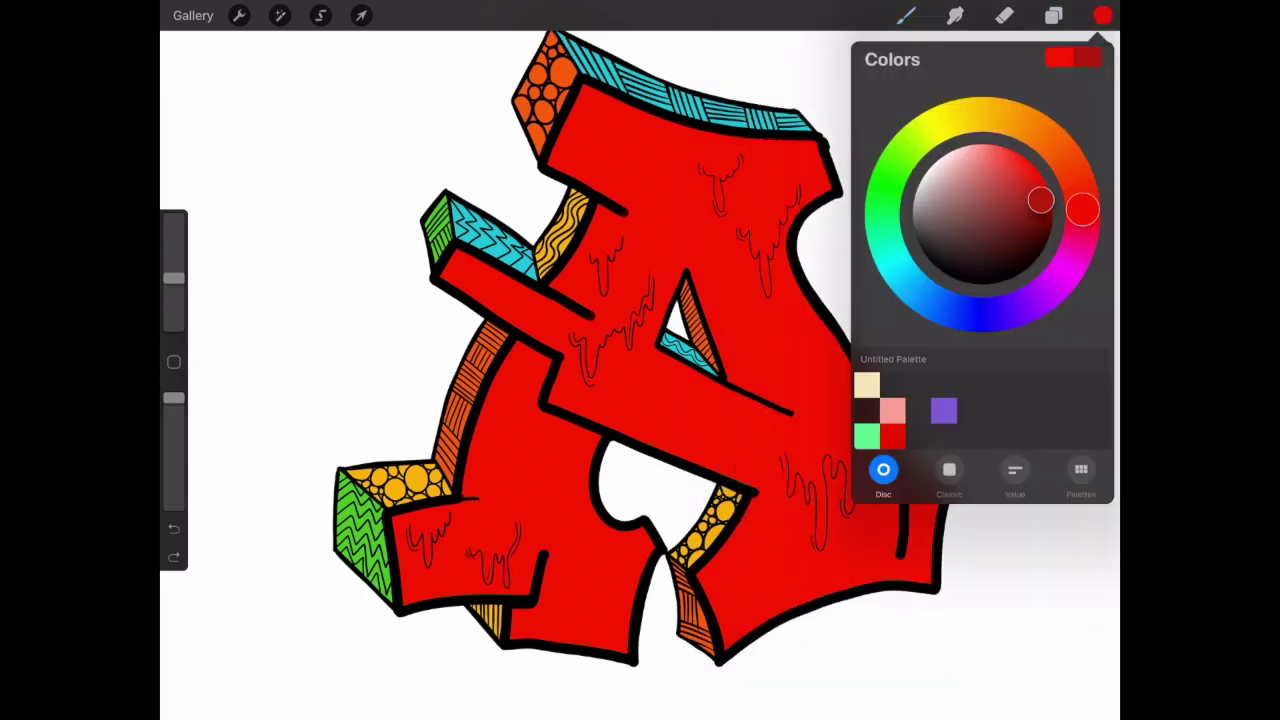
click(1053, 15)
click(906, 15)
click(906, 15)
click(811, 187)
click(963, 125)
click(906, 15)
Step: Paint dark-red shading under the outlines near the top arm, lower stem and right leg
drag(173, 305, 173, 273)
drag(520, 346, 598, 440)
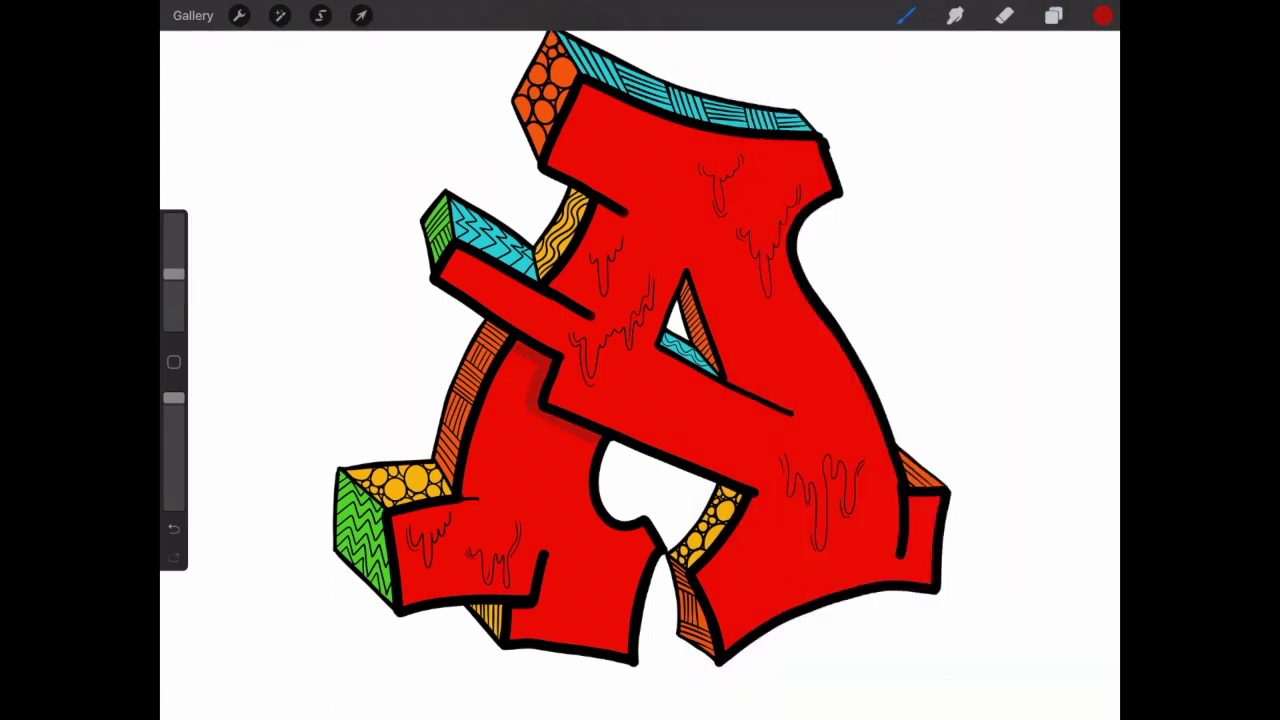
drag(598, 210, 625, 216)
drag(516, 636, 546, 562)
drag(730, 374, 744, 382)
key(ctrl+z)
drag(173, 273, 173, 290)
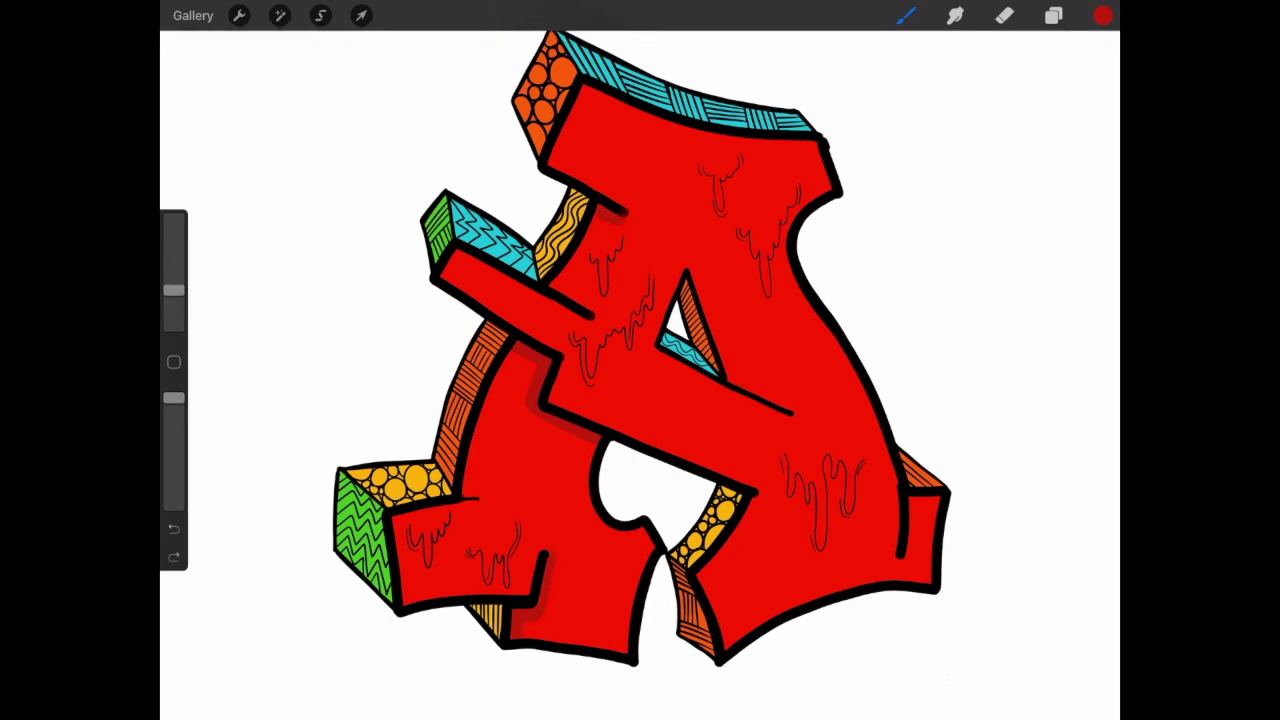
drag(910, 518, 912, 554)
drag(173, 290, 173, 309)
scroll(674, 136, up, 5)
Step: Paint dark-red shadows along the top drip and the drips on the right side
key(ctrl+z)
drag(780, 226, 788, 300)
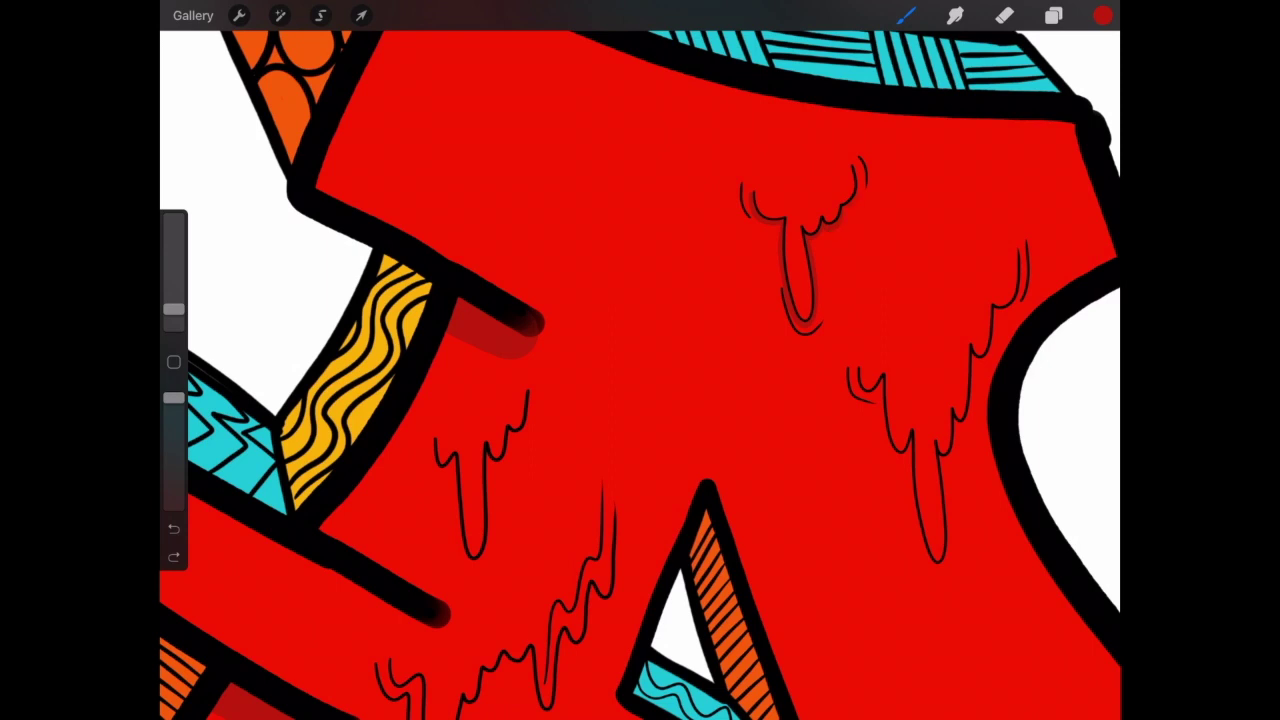
drag(173, 310, 173, 306)
drag(877, 399, 926, 560)
drag(942, 486, 956, 423)
drag(992, 344, 998, 314)
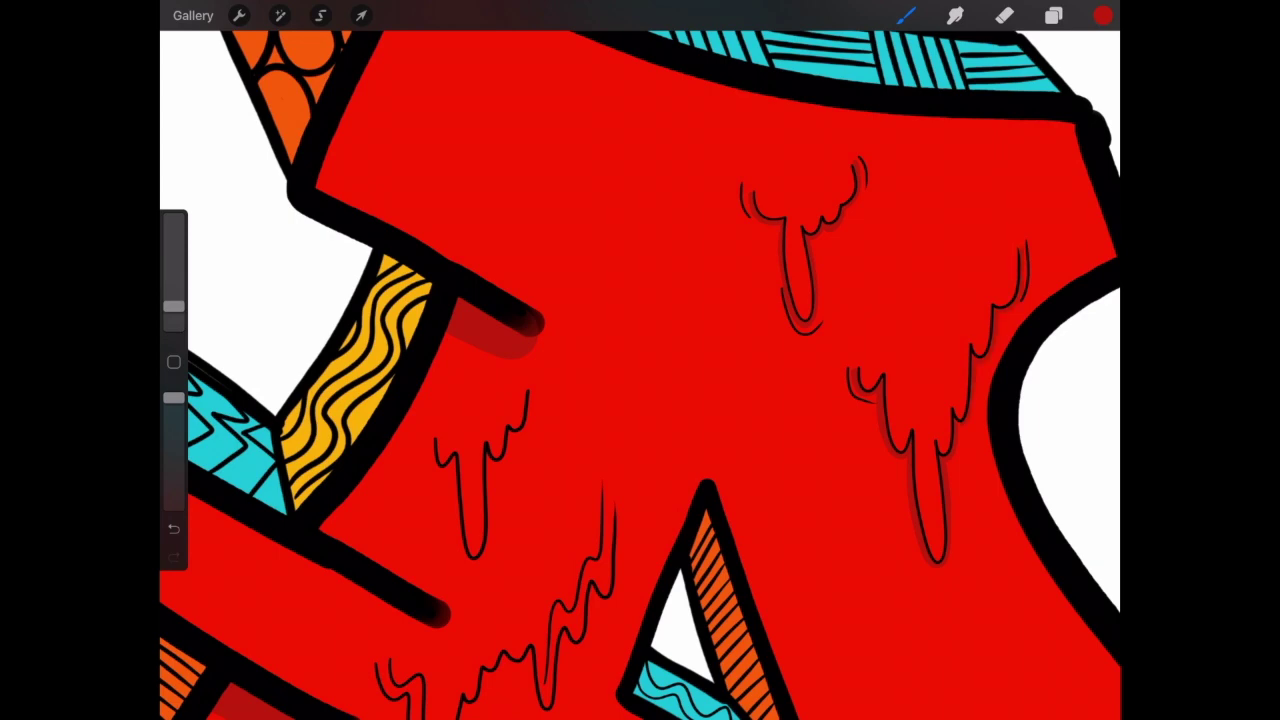
Step: Shade the left drips, the crossbar drips and every drip on the lower-left block
mouse_move(432, 452)
mouse_down()
mouse_move(456, 534)
mouse_move(514, 396)
mouse_up()
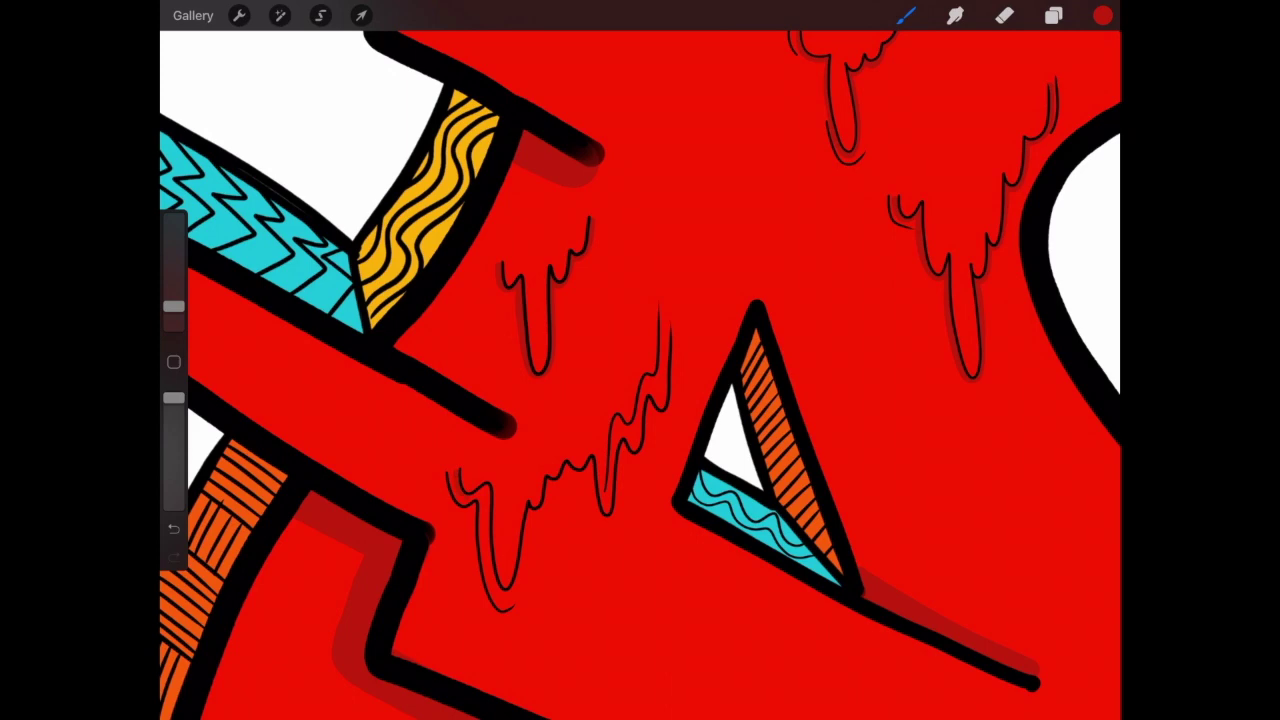
drag(486, 572, 490, 510)
mouse_move(592, 500)
mouse_down()
mouse_move(594, 470)
mouse_move(622, 448)
mouse_up()
scroll(640, 360, down, 5)
scroll(640, 360, up, 5)
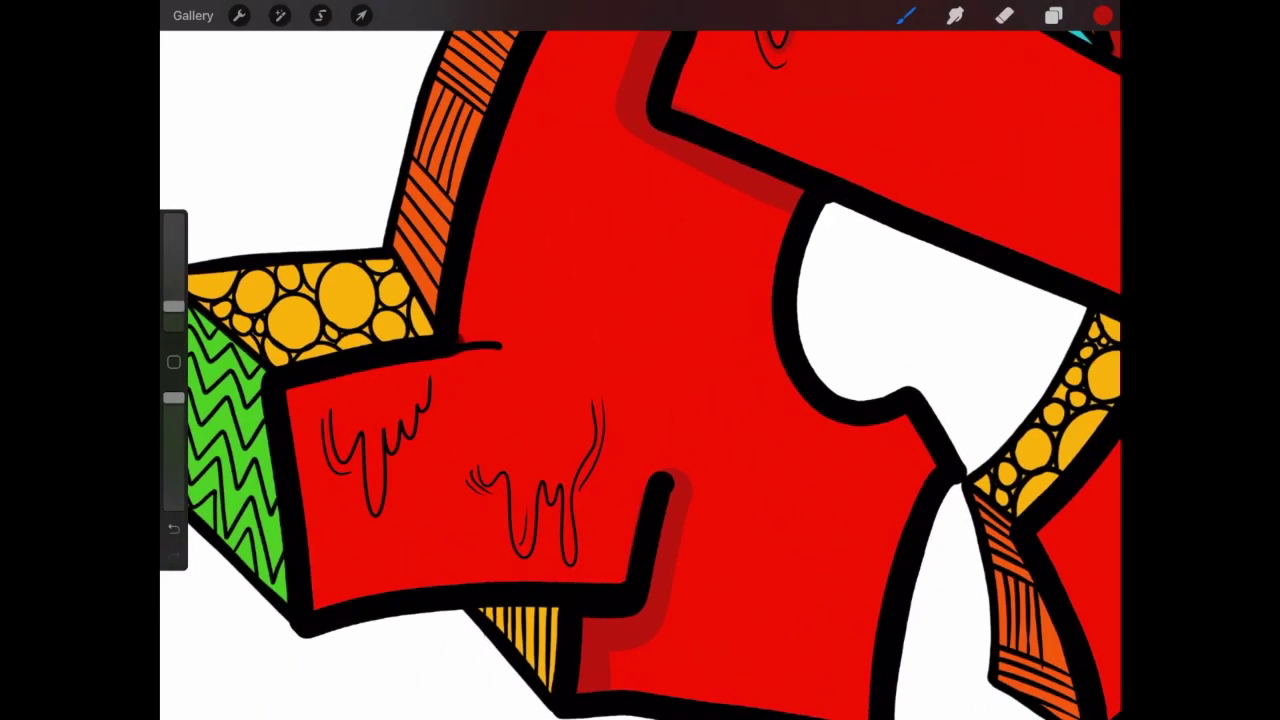
drag(355, 442, 366, 508)
drag(386, 490, 388, 516)
mouse_move(504, 488)
mouse_down()
mouse_move(528, 564)
mouse_move(542, 526)
mouse_move(562, 562)
mouse_up()
drag(574, 498, 580, 536)
drag(578, 472, 580, 488)
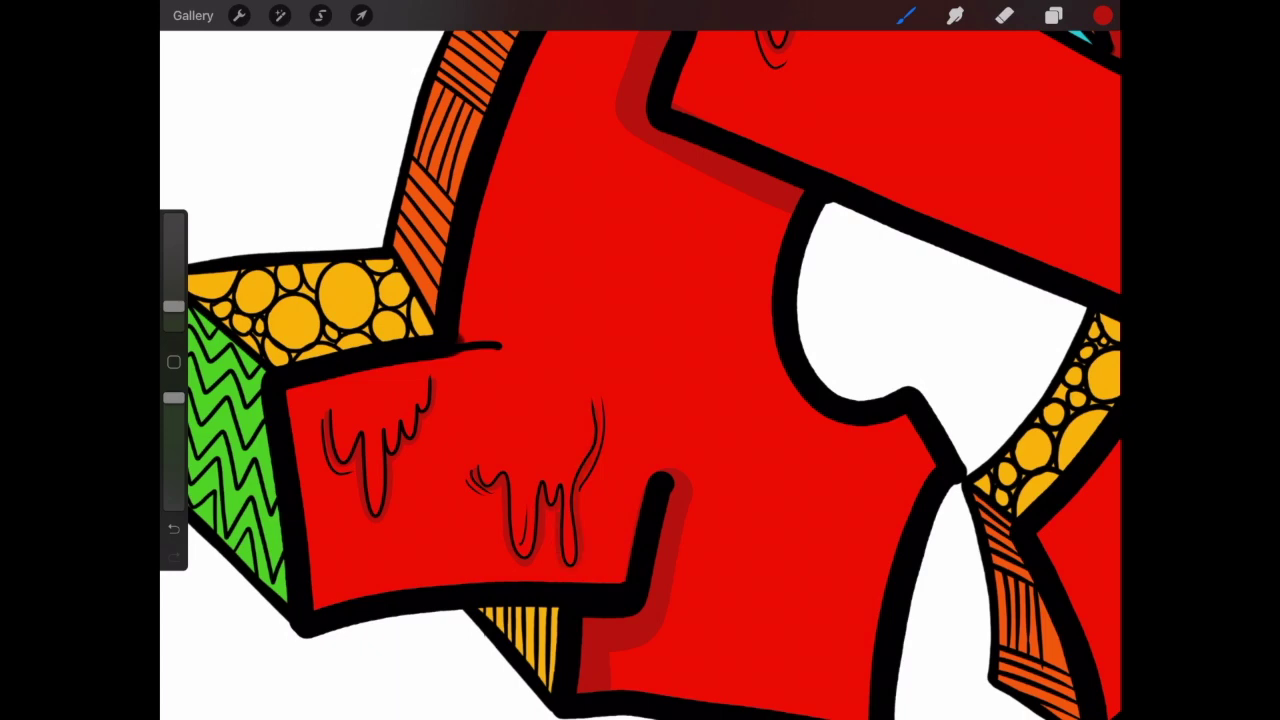
Step: Shade the left, middle and right drips on the right leg
drag(640, 400, 310, 340)
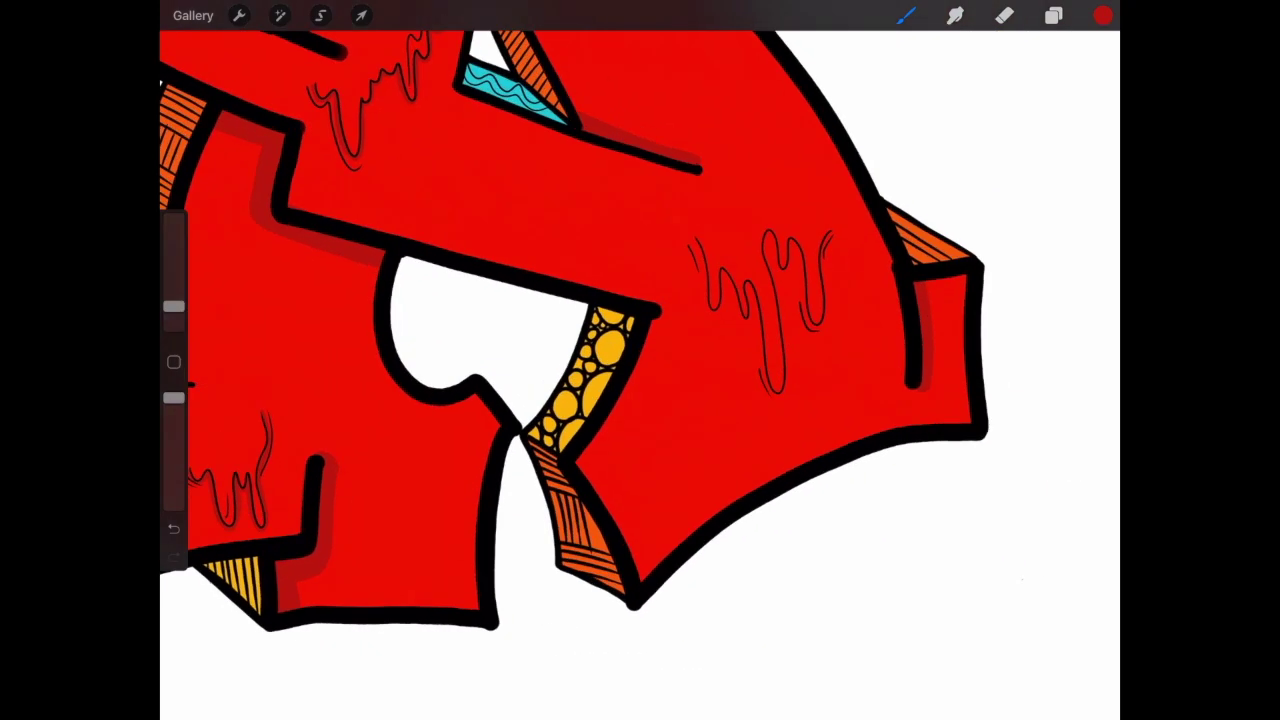
scroll(640, 400, up, 3)
mouse_move(730, 440)
mouse_down()
mouse_move(724, 484)
mouse_move(760, 504)
mouse_move(780, 560)
mouse_up()
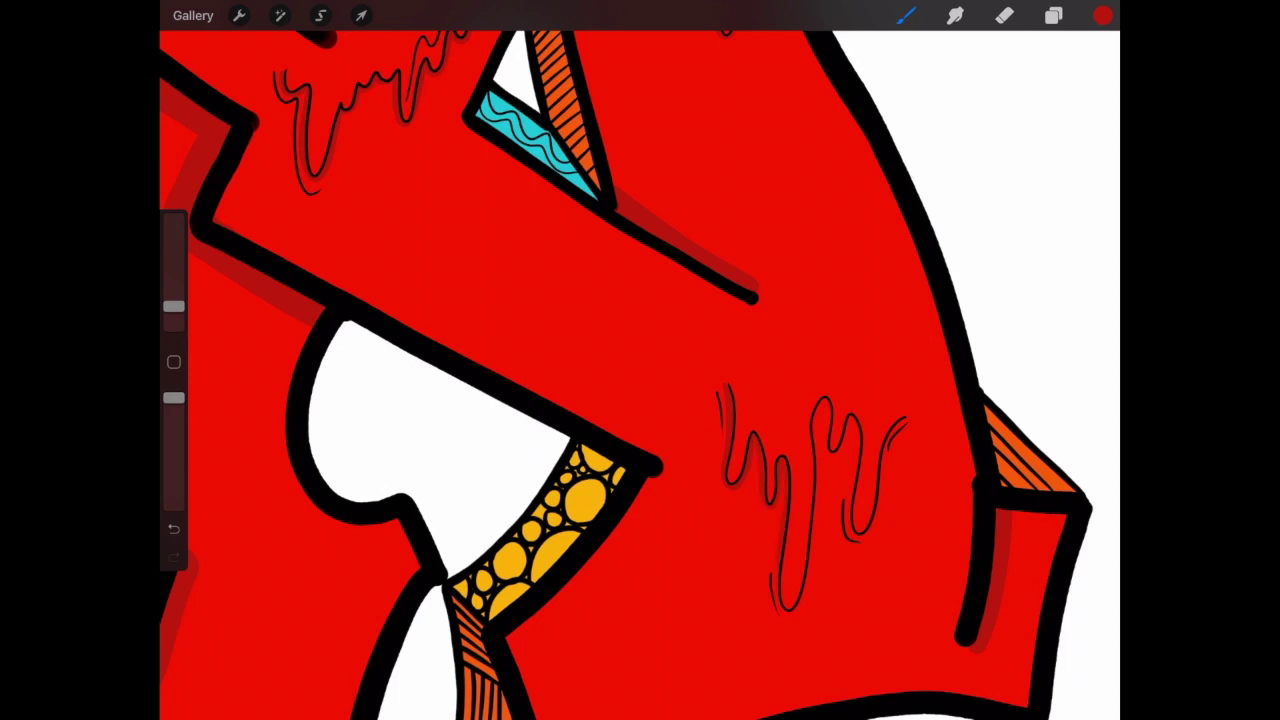
drag(828, 430, 824, 452)
drag(884, 466, 878, 504)
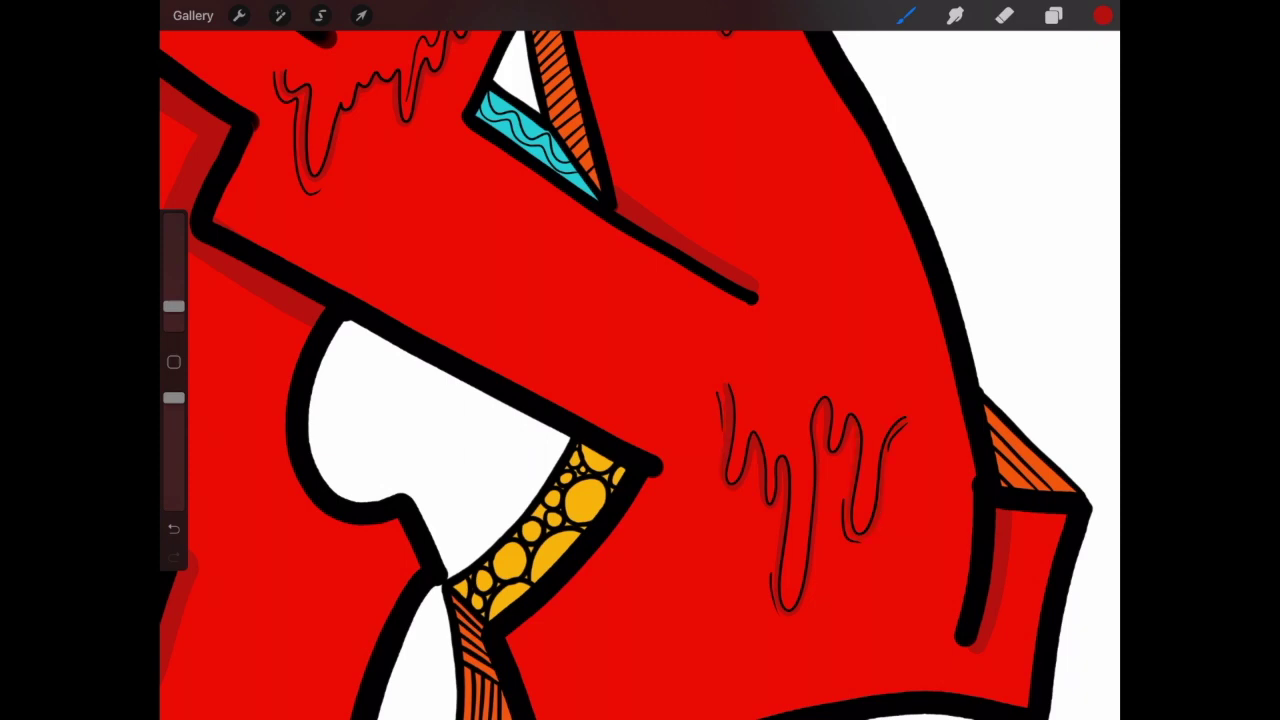
scroll(640, 360, down, 5)
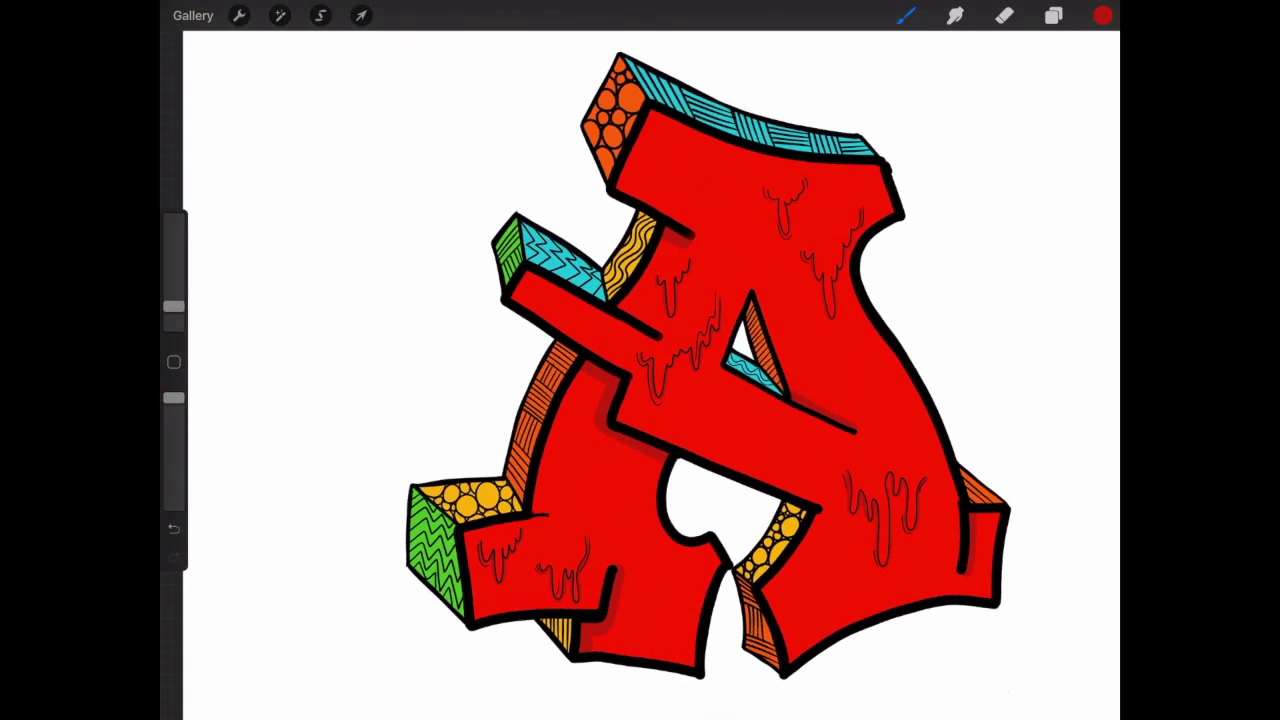
Step: Switch to black and the Inking Technical Pen brush
click(1103, 15)
click(1054, 15)
click(906, 15)
click(806, 132)
click(963, 182)
click(400, 360)
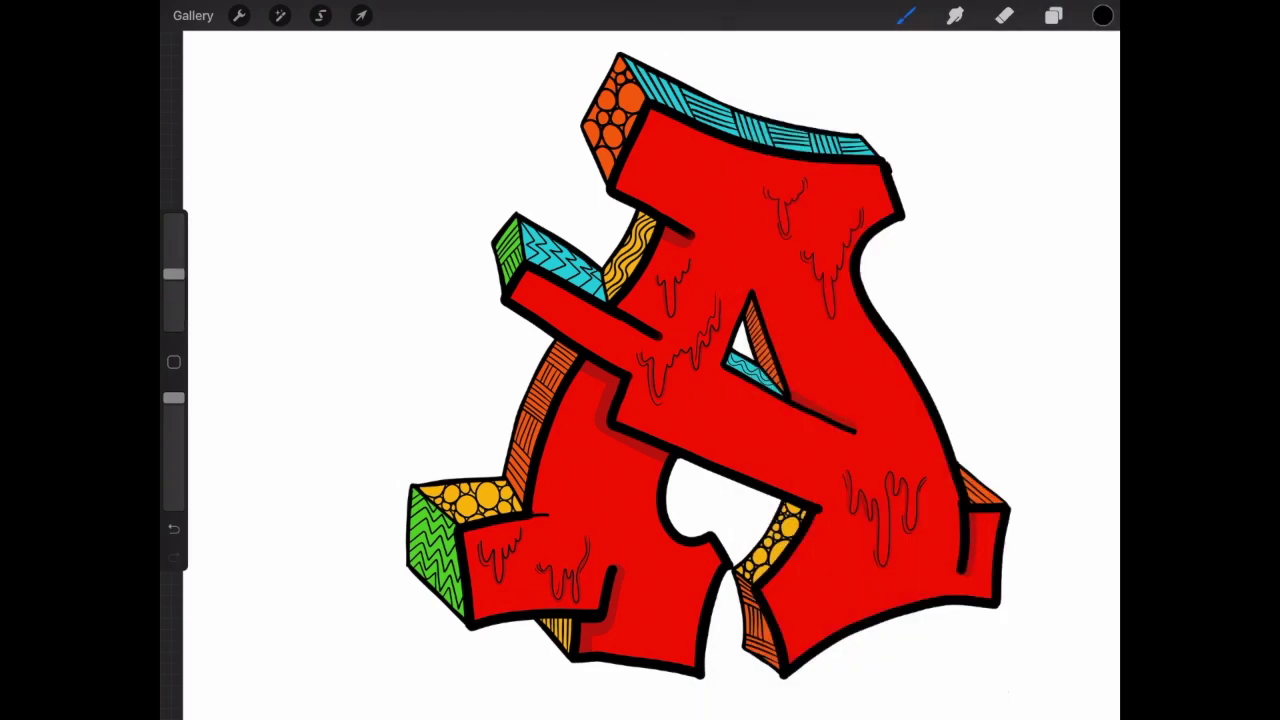
Step: Write the signature beside the lower-right leg with a halo, flourish and swoosh
scroll(640, 400, up, 5)
mouse_move(716, 566)
mouse_down()
mouse_move(722, 632)
mouse_move(786, 566)
mouse_up()
drag(706, 542, 746, 538)
drag(796, 496, 766, 570)
drag(678, 580, 710, 614)
scroll(640, 380, down, 5)
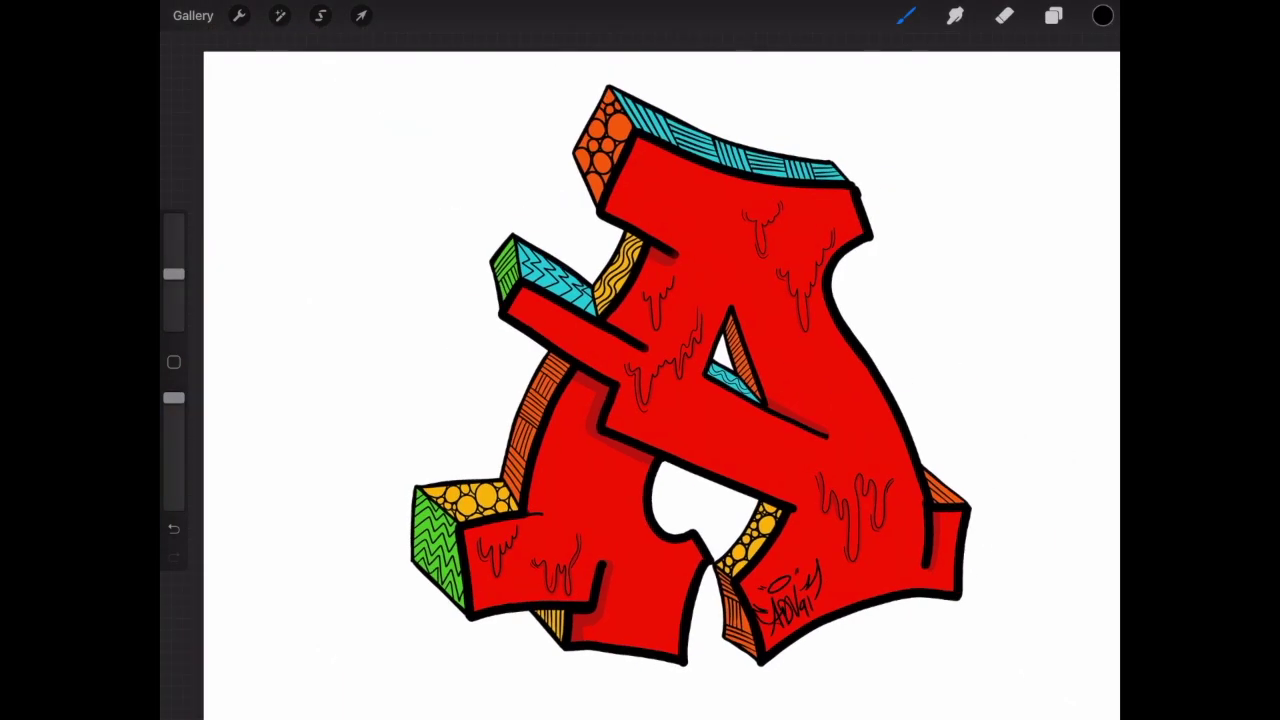